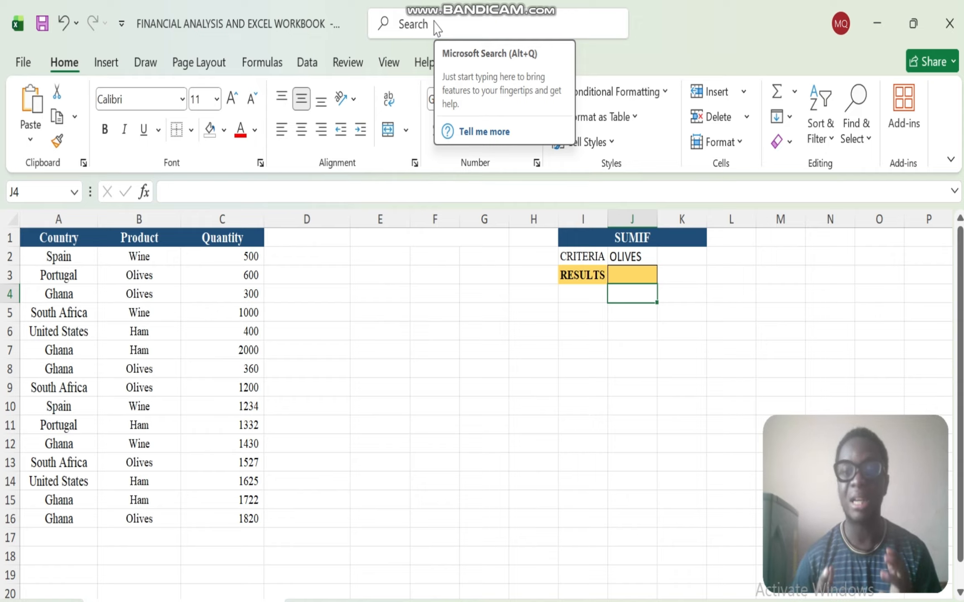
Total the table's Quantity column in cell C17 with the formula =SUM(C2:C16).
{"action": "left_click", "coordinate": [45, 237]}
{"action": "mouse_move", "coordinate": [45, 237]}
{"action": "left_mouse_down"}
{"action": "mouse_move", "coordinate": [247, 527]}
{"action": "mouse_move", "coordinate": [247, 570]}
{"action": "mouse_move", "coordinate": [253, 522]}
{"action": "left_mouse_up"}
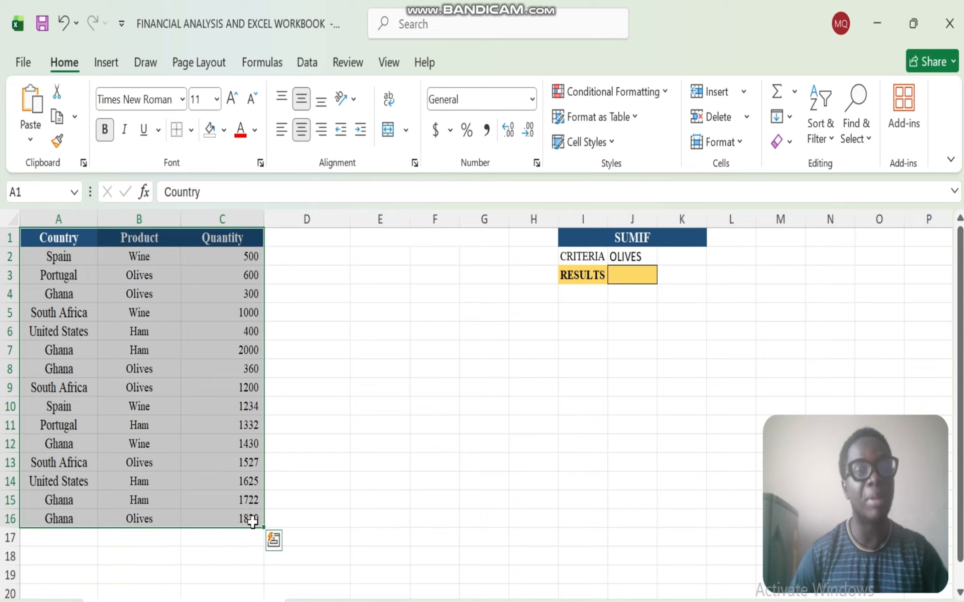
{"action": "left_click", "coordinate": [241, 540]}
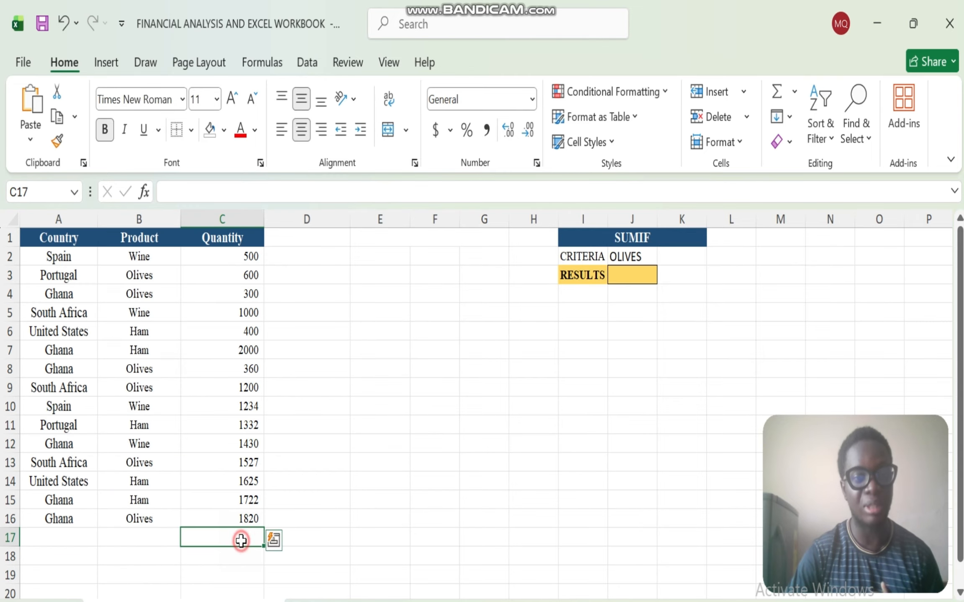
{"action": "type", "text": "="}
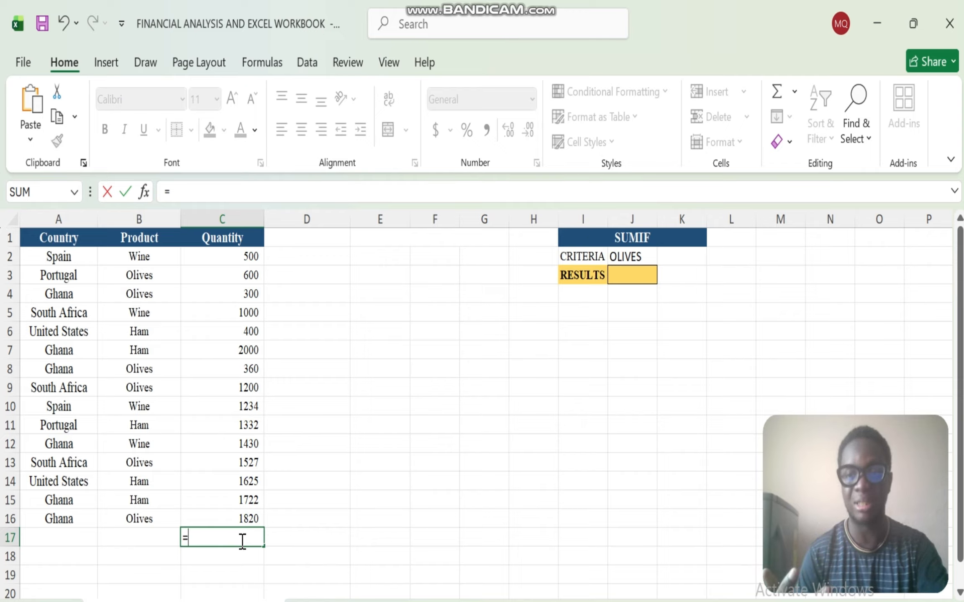
{"action": "type", "text": "sum"}
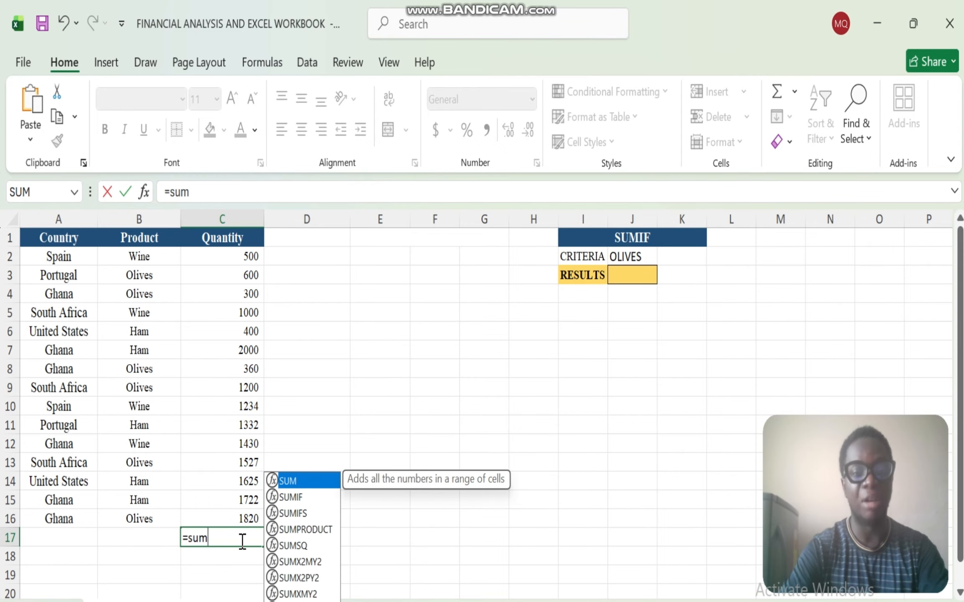
{"action": "double_click", "coordinate": [310, 479]}
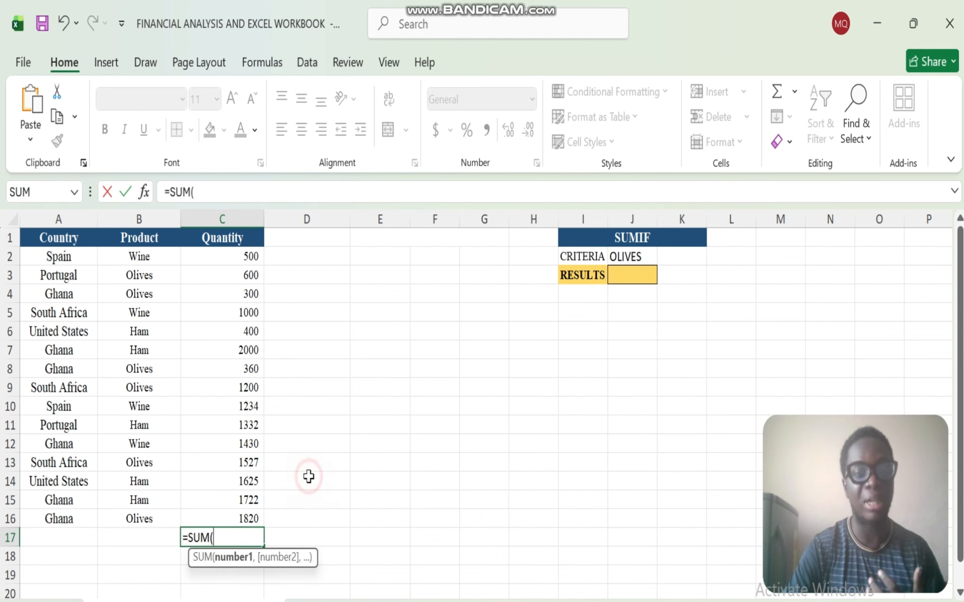
{"action": "left_click_drag", "start_coordinate": [239, 257], "coordinate": [232, 510]}
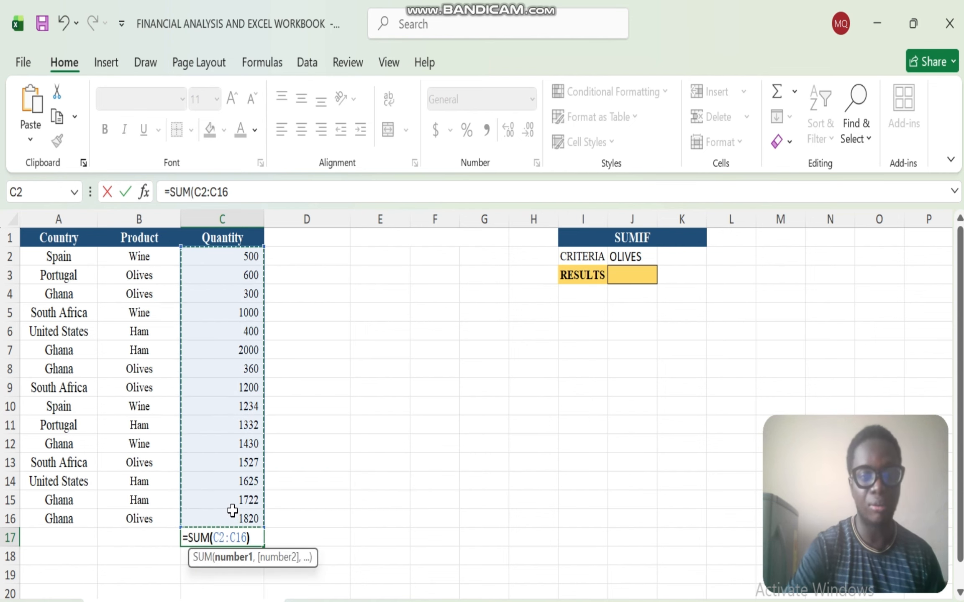
{"action": "type", "text": ")"}
{"action": "key", "text": "Return"}
{"action": "left_click", "coordinate": [236, 538]}
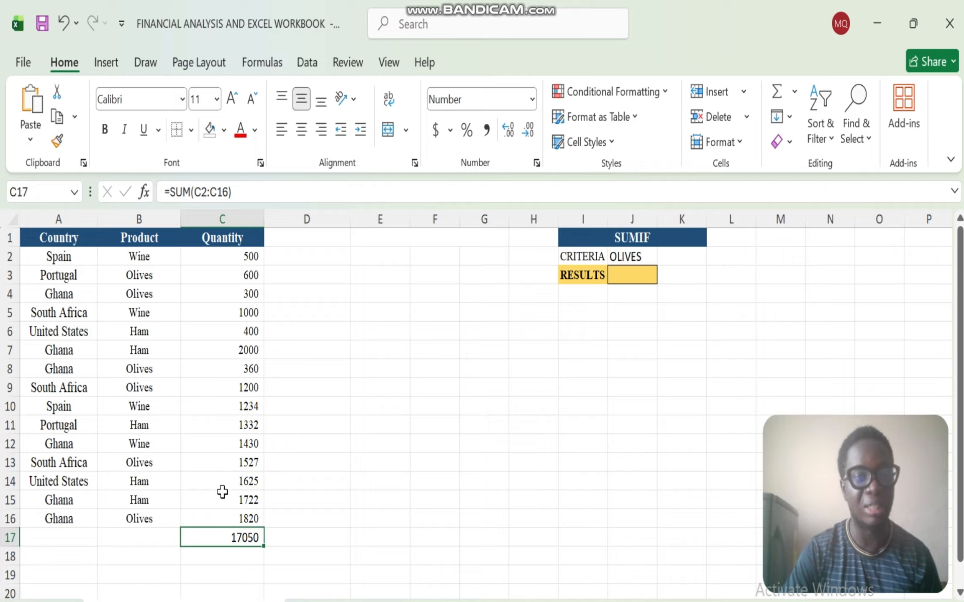
Delete the Quantity total from cell C17.
{"action": "left_click", "coordinate": [71, 389]}
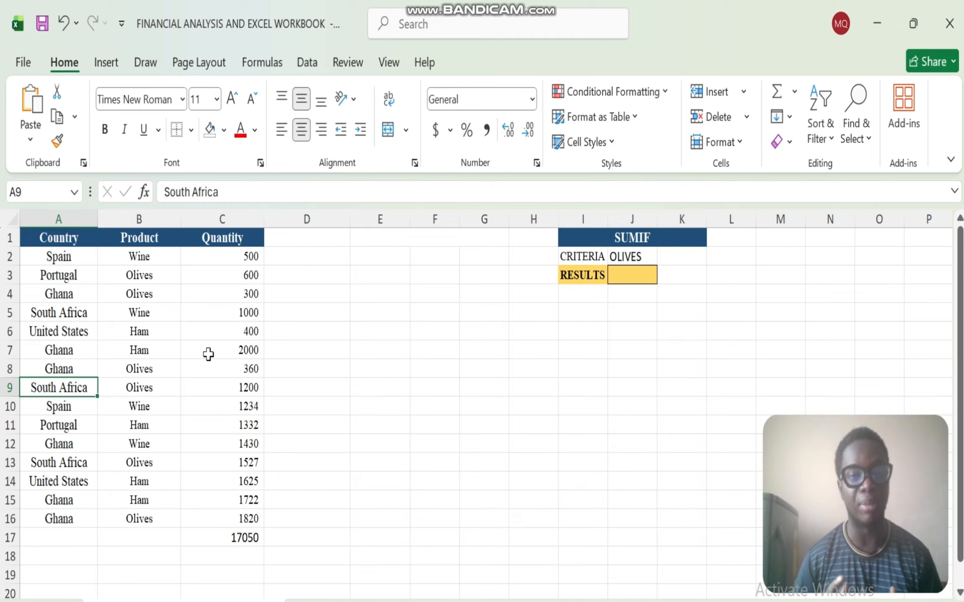
{"action": "left_click", "coordinate": [237, 537]}
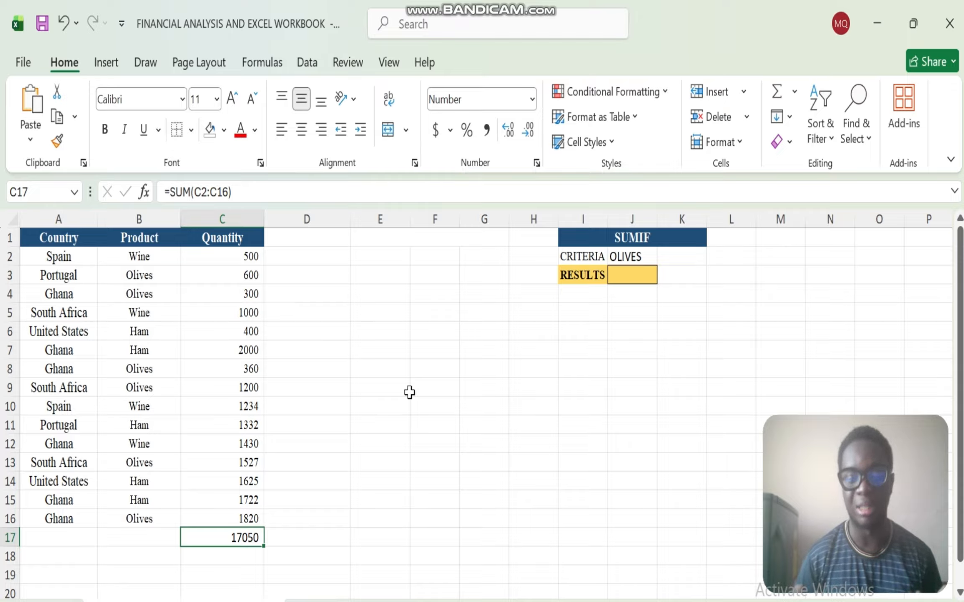
{"action": "key", "text": "Delete"}
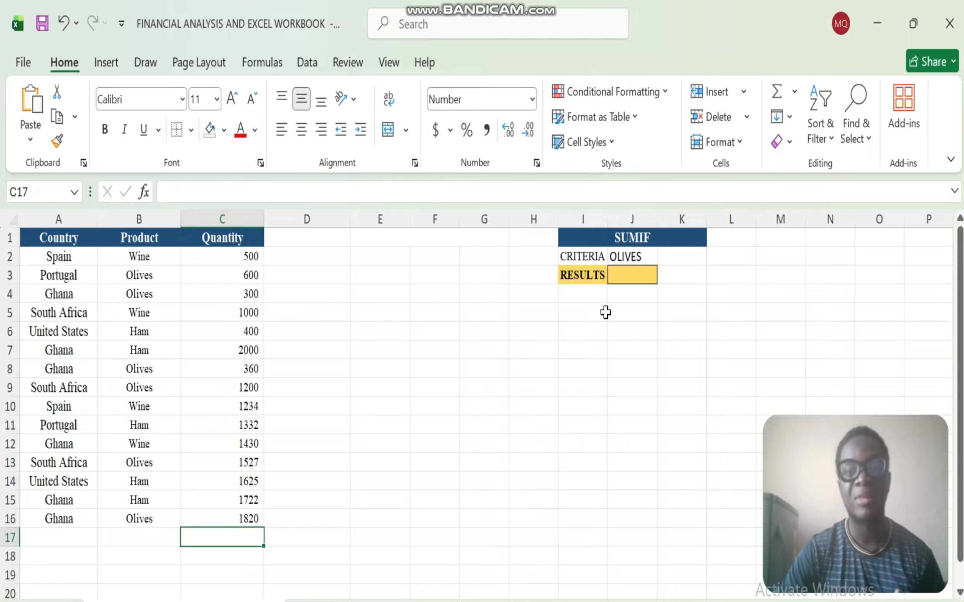
Examine the SUMIF block's criteria entry in J2 and the results cell J3.
{"action": "left_click", "coordinate": [639, 275]}
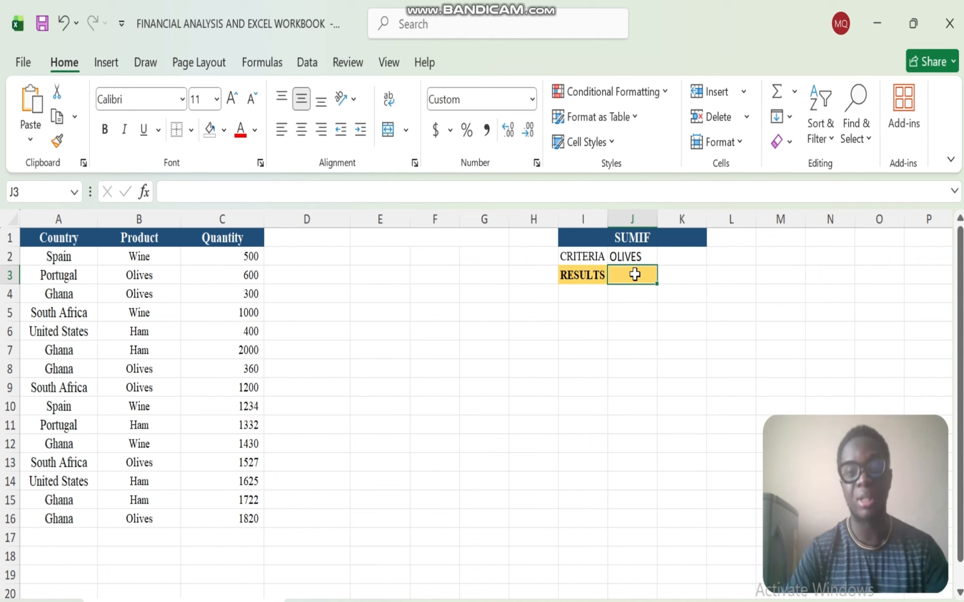
{"action": "left_click", "coordinate": [618, 256]}
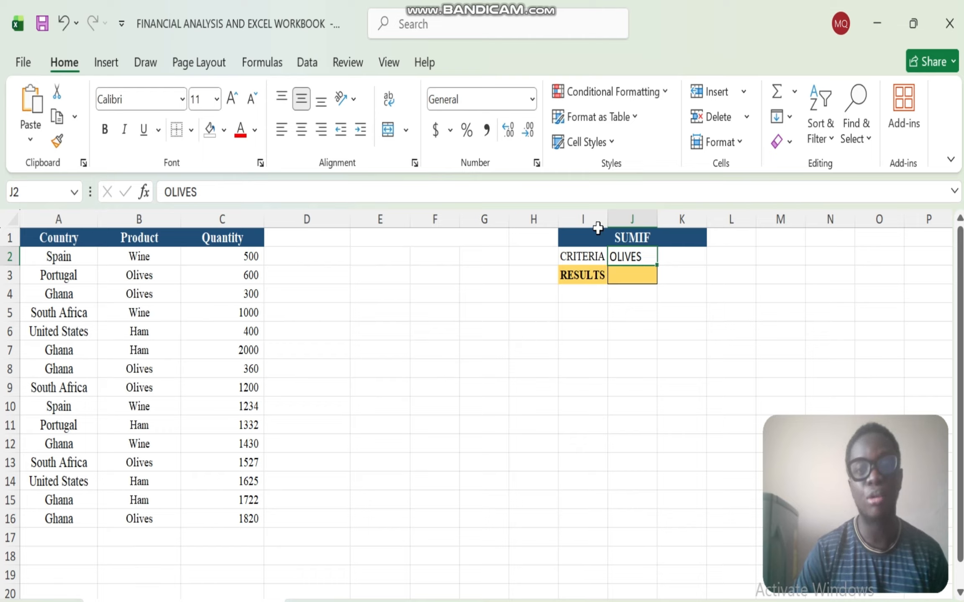
{"action": "left_click", "coordinate": [581, 256]}
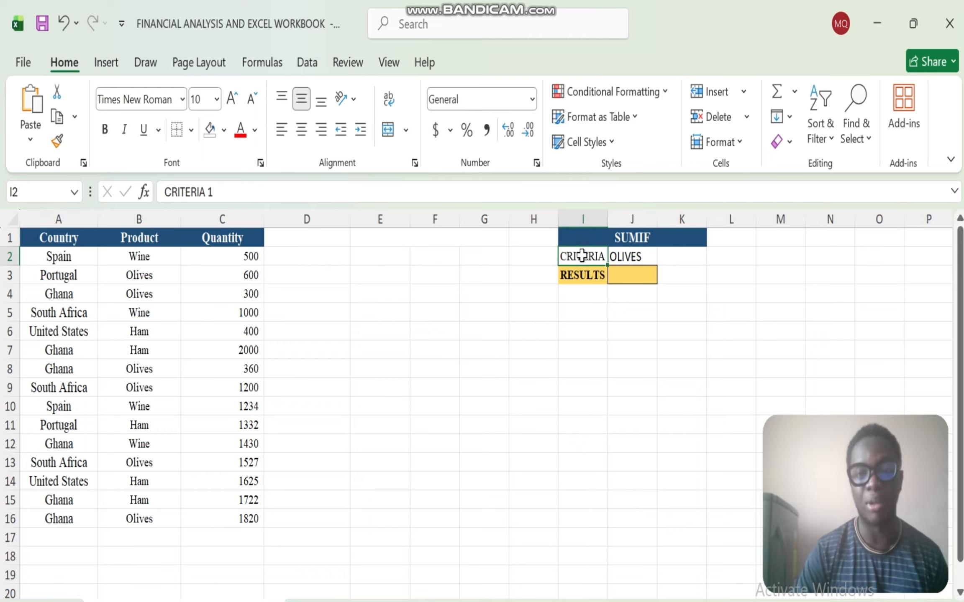
{"action": "left_click", "coordinate": [635, 253]}
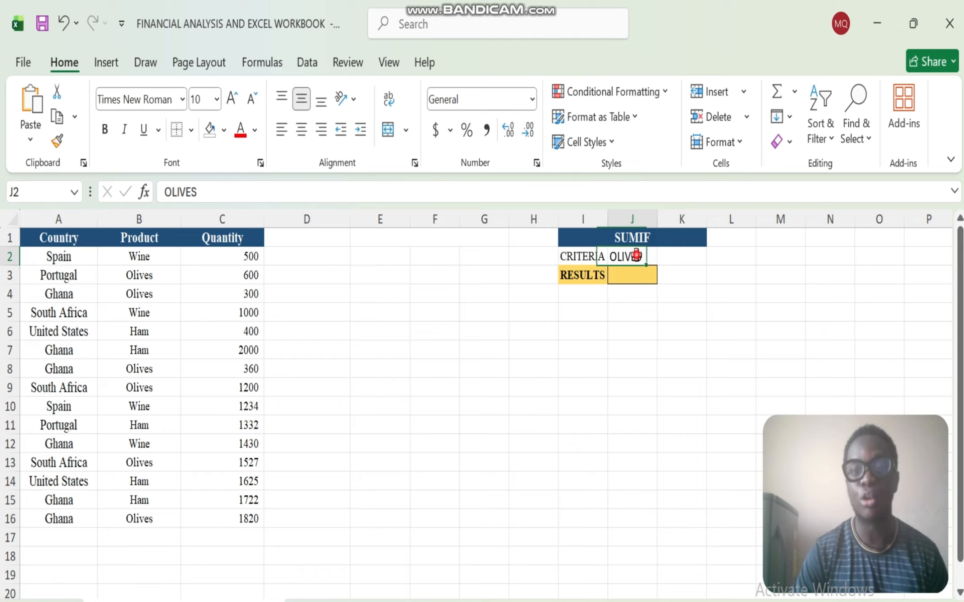
{"action": "left_click", "coordinate": [586, 275]}
{"action": "left_click", "coordinate": [627, 253]}
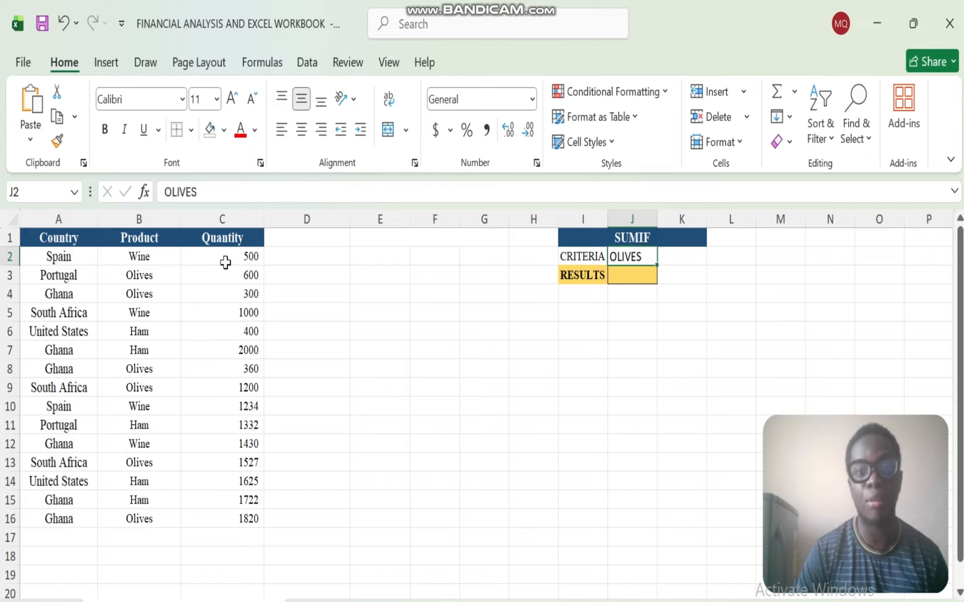
{"action": "left_click", "coordinate": [627, 275]}
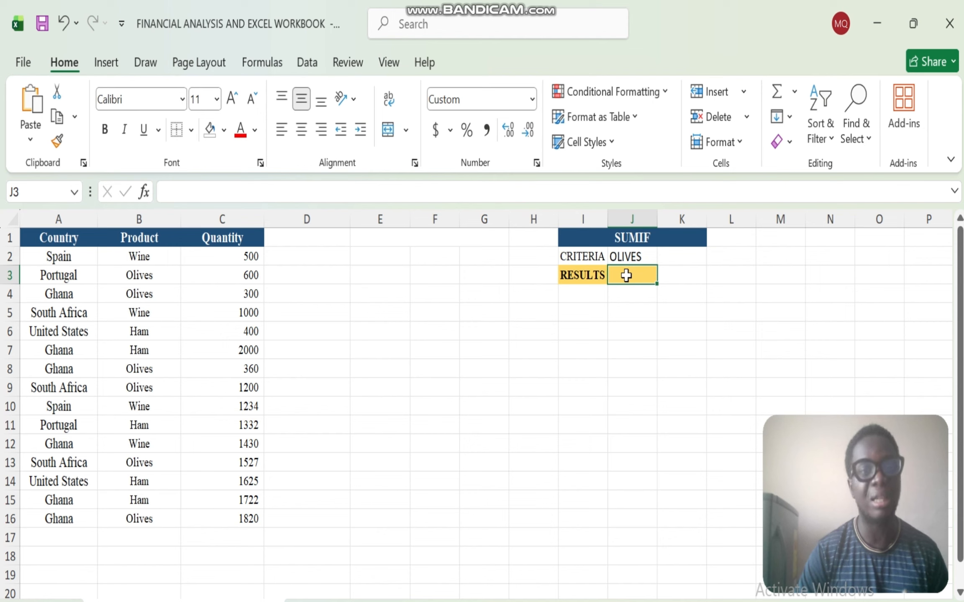
{"action": "left_click", "coordinate": [631, 255]}
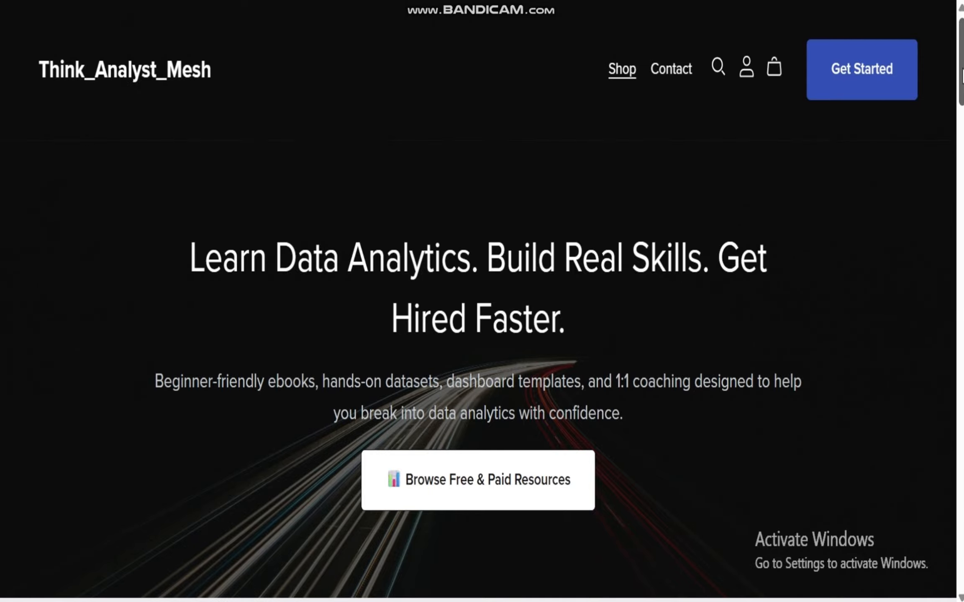
Switch to the Think_Analyst_Mesh website and view the 1:1 Data Analytics Coaching for Complete Beginners page from the Featured Collection.
{"action": "left_click_drag", "start_coordinate": [961, 73], "coordinate": [961, 167]}
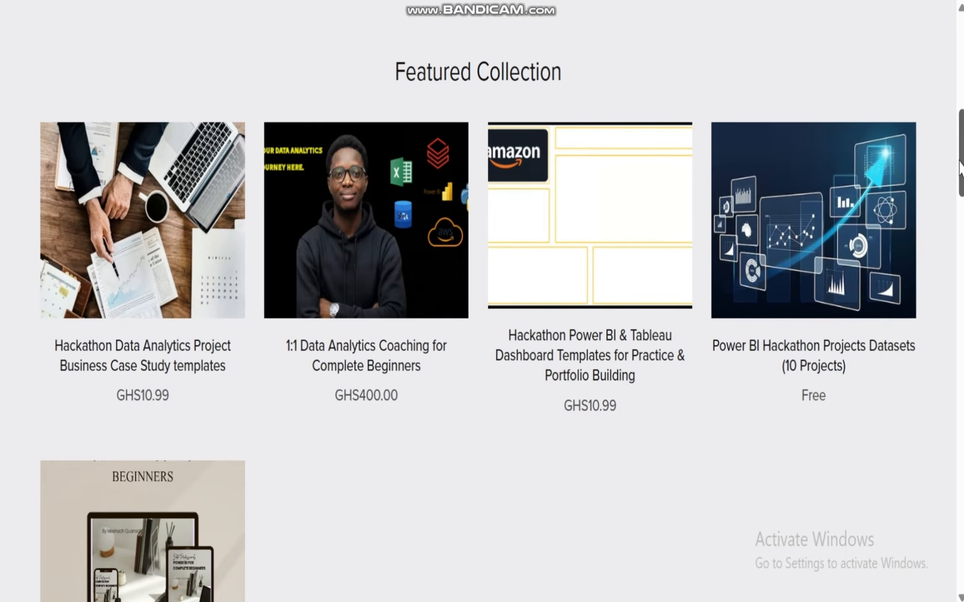
{"action": "left_click", "coordinate": [368, 363]}
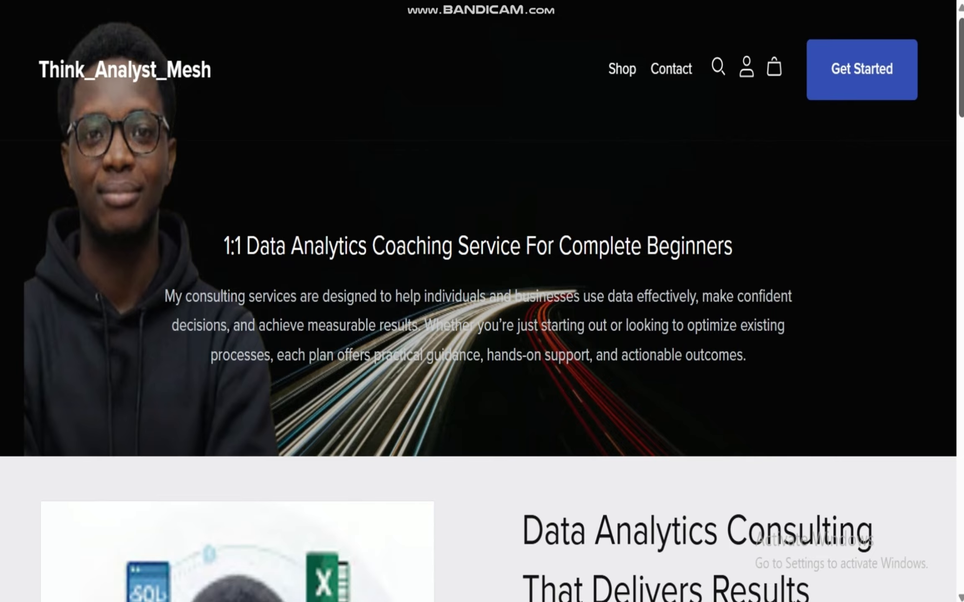
{"action": "mouse_move", "coordinate": [961, 67]}
{"action": "left_mouse_down"}
{"action": "mouse_move", "coordinate": [961, 496]}
{"action": "mouse_move", "coordinate": [961, 68]}
{"action": "left_mouse_up"}
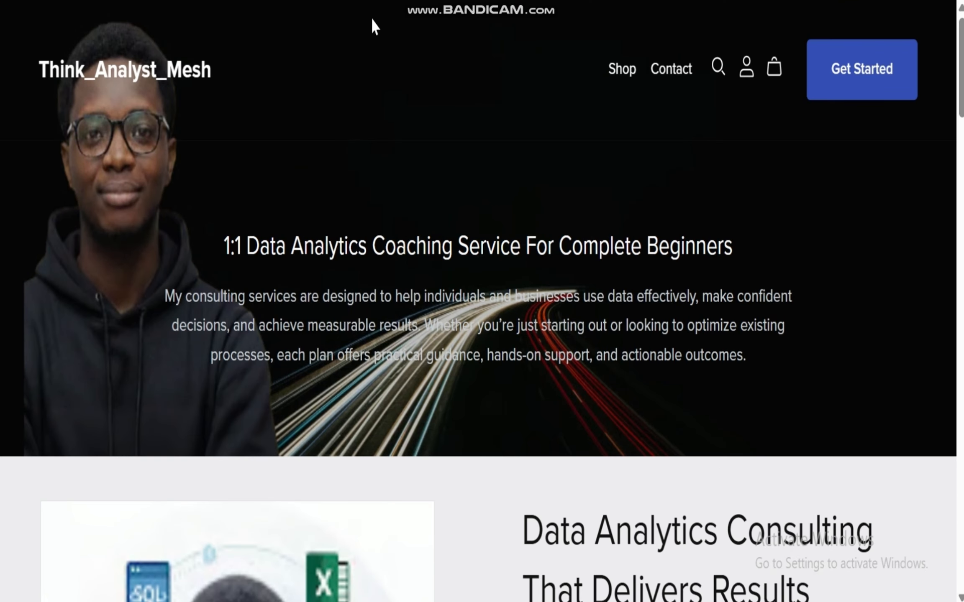
{"action": "scroll", "coordinate": [476, 218], "scroll_direction": "down", "scroll_amount": 15}
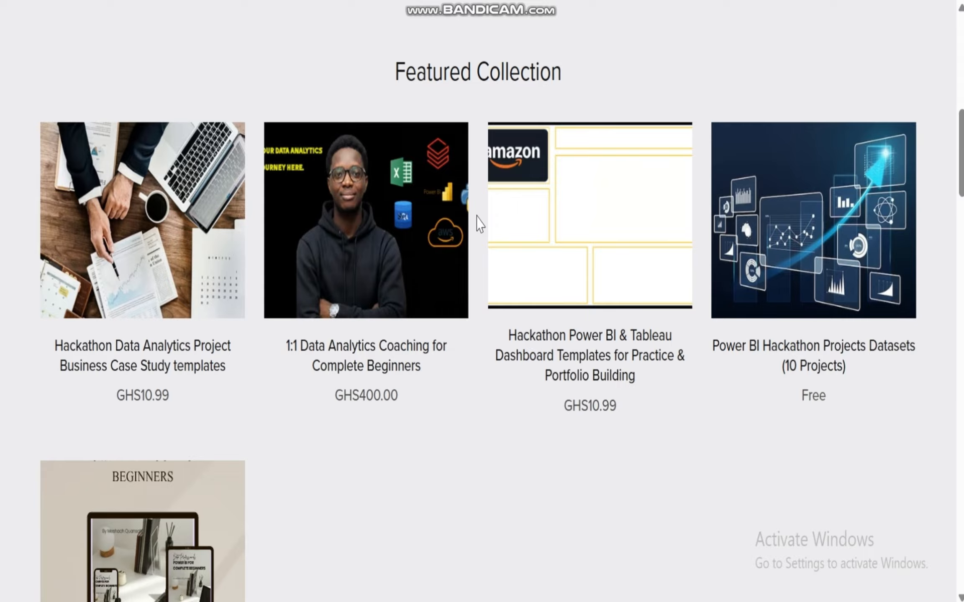
View the product page of the ebook Power BI for Complete Beginners: A Practical Step-by-Step Guide.
{"action": "left_click_drag", "start_coordinate": [961, 163], "coordinate": [961, 215]}
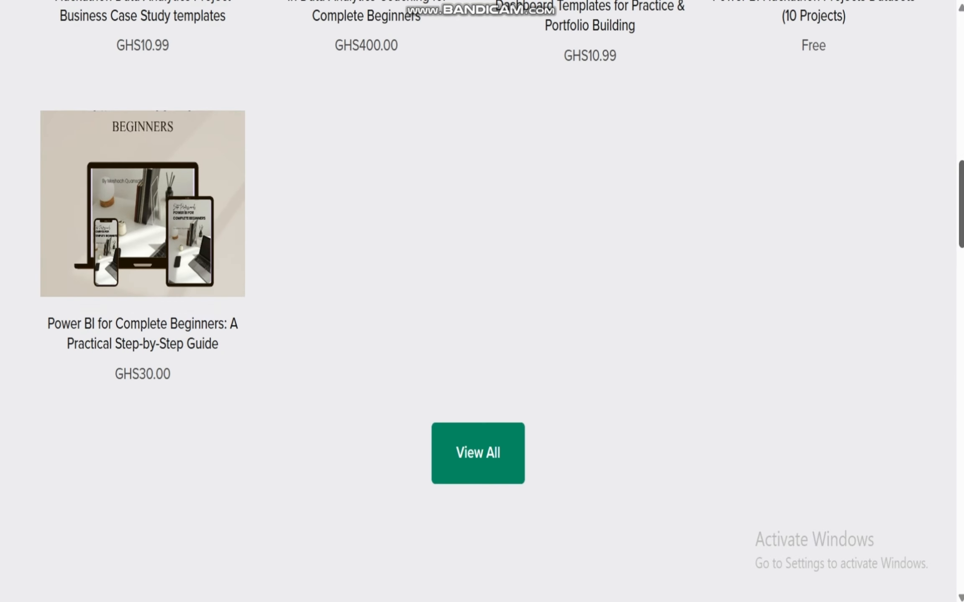
{"action": "left_click", "coordinate": [129, 348]}
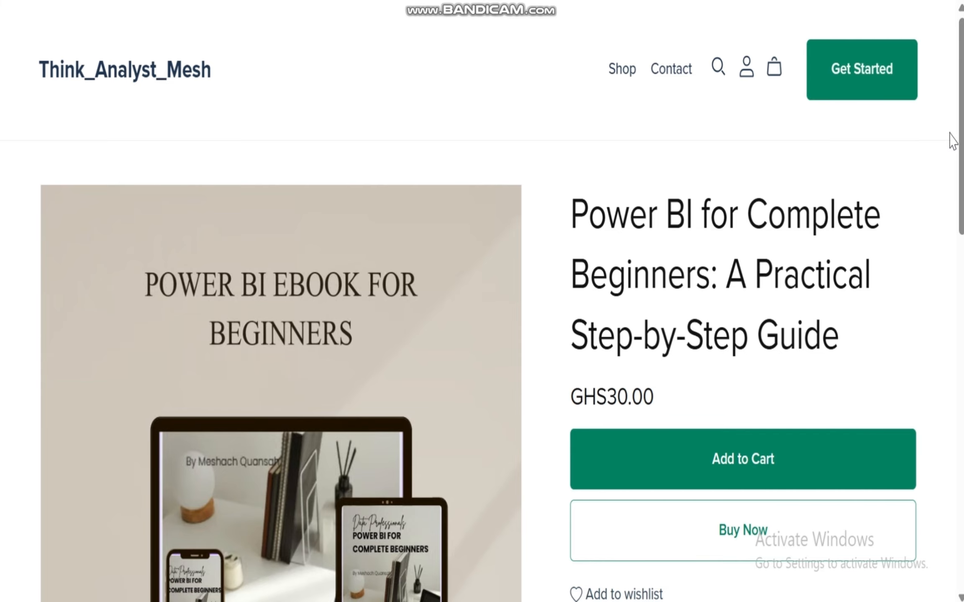
{"action": "mouse_move", "coordinate": [961, 142]}
{"action": "left_mouse_down"}
{"action": "mouse_move", "coordinate": [948, 477]}
{"action": "mouse_move", "coordinate": [961, 142]}
{"action": "left_mouse_up"}
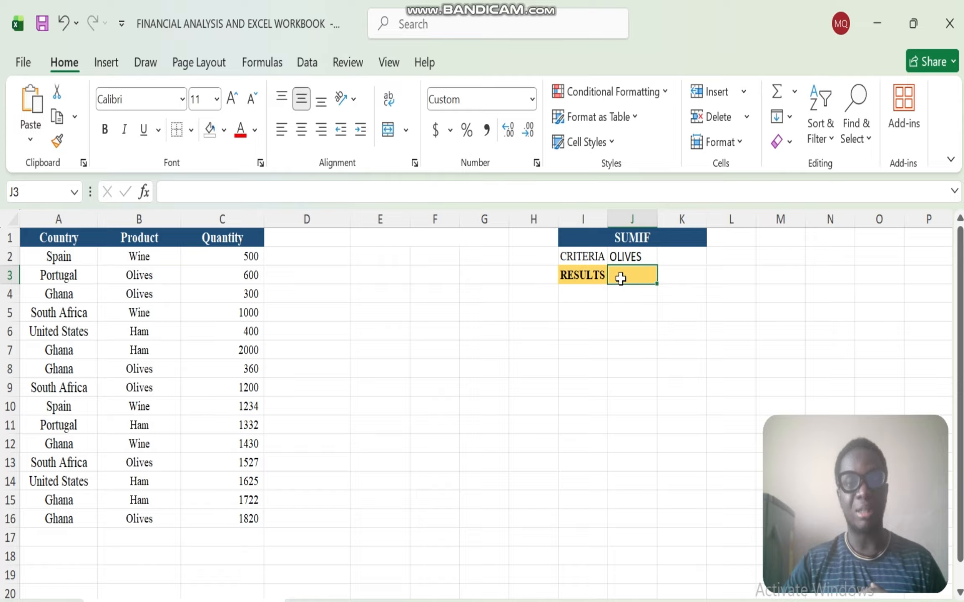
Start a SUMIF formula in the results cell J3 of the Excel workbook.
{"action": "type", "text": "="}
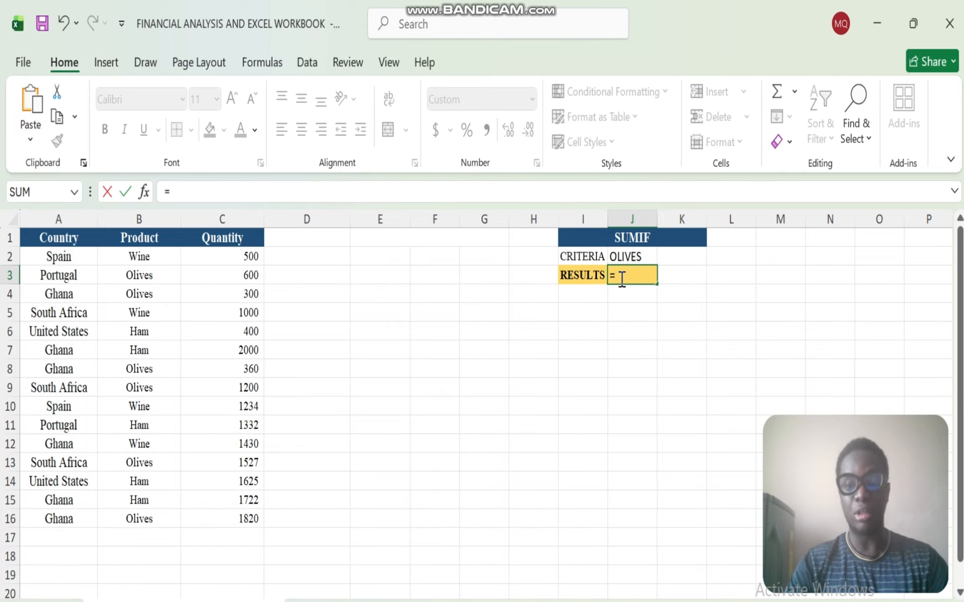
{"action": "type", "text": "SUMIF"}
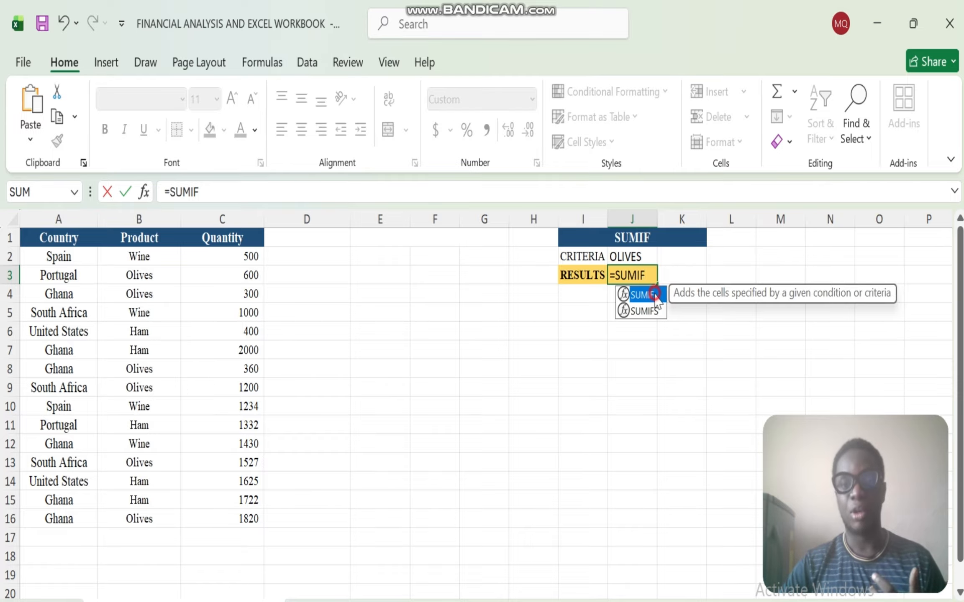
{"action": "double_click", "coordinate": [642, 295]}
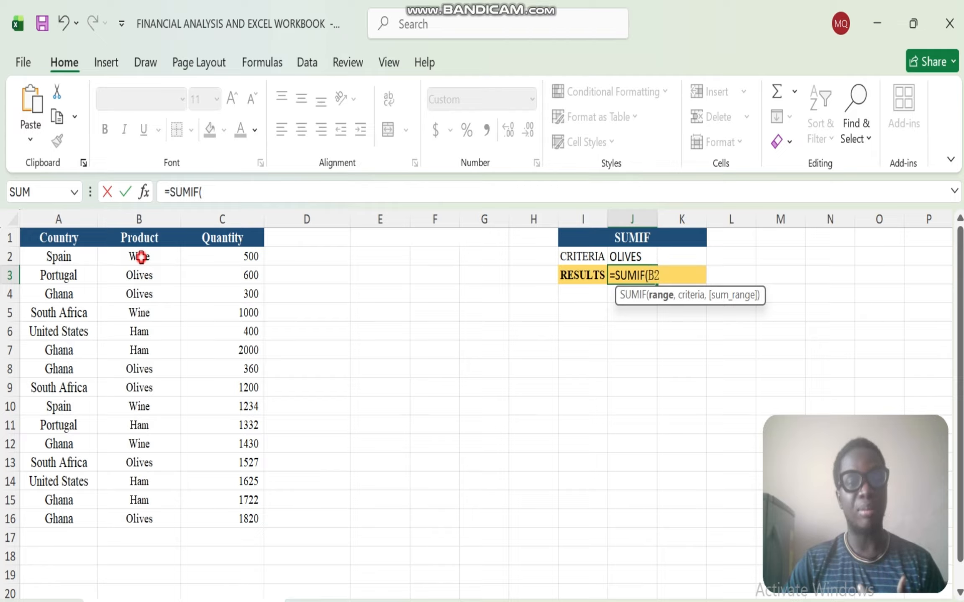
{"action": "left_click_drag", "start_coordinate": [141, 257], "coordinate": [127, 515]}
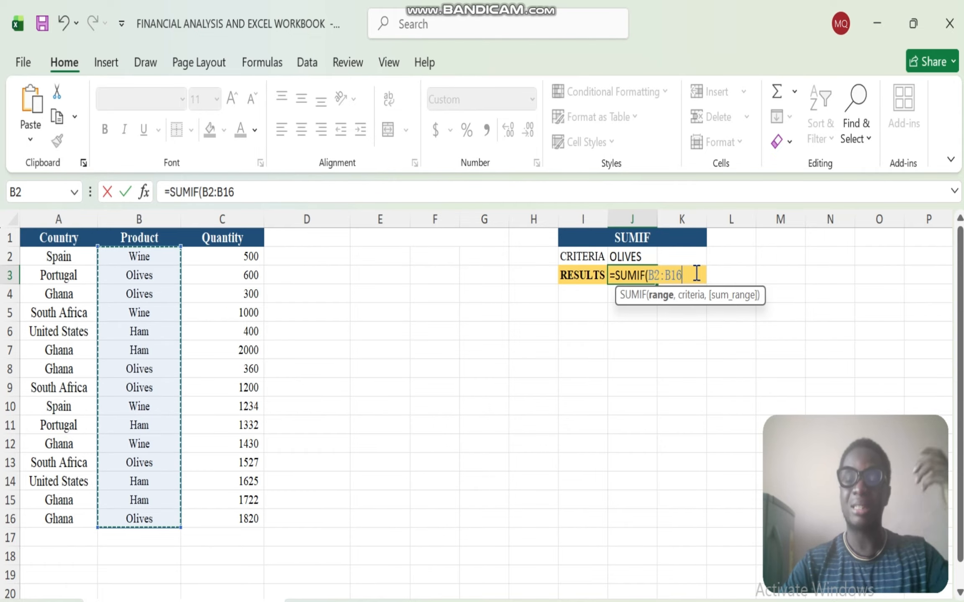
{"action": "key", "text": "BackSpace"}
{"action": "key", "text": "BackSpace"}
{"action": "key", "text": "BackSpace"}
{"action": "key", "text": "BackSpace"}
{"action": "key", "text": "BackSpace"}
{"action": "key", "text": "BackSpace"}
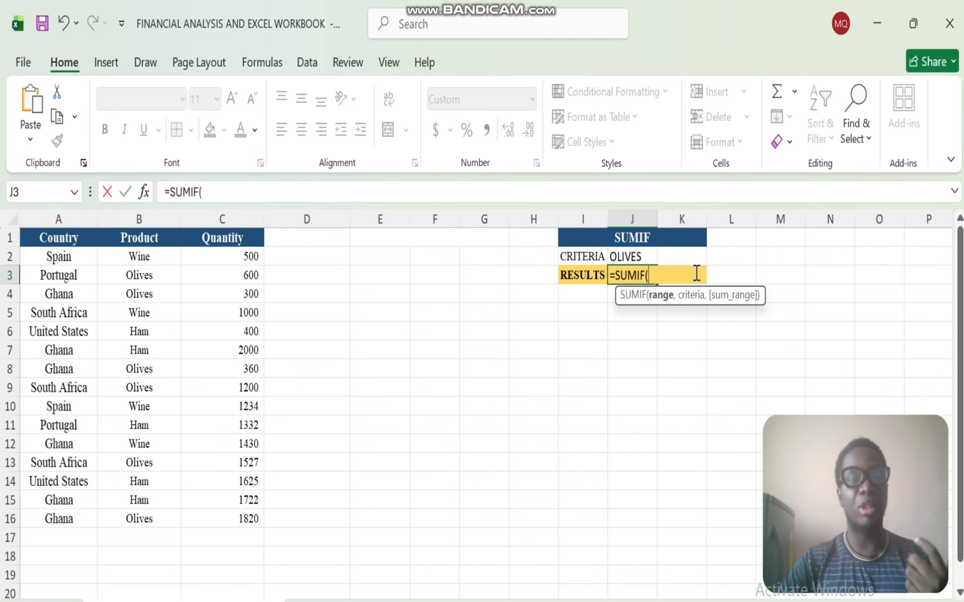
Complete the SUMIF formula in J3 with range B2:B16, criterion cell B3 and sum range C2:C16, and select the result.
{"action": "left_click", "coordinate": [139, 254]}
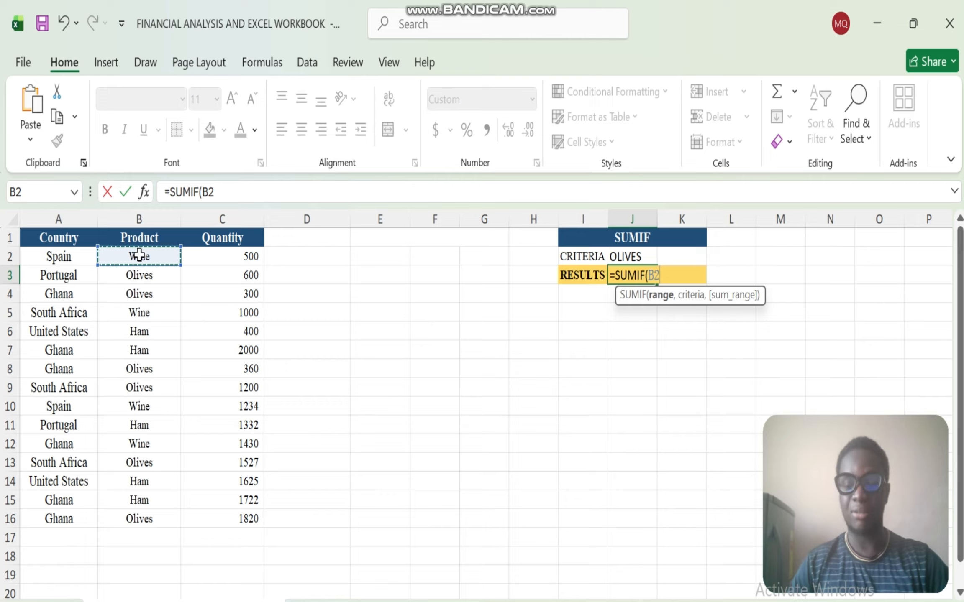
{"action": "key", "text": "ctrl+shift+Down"}
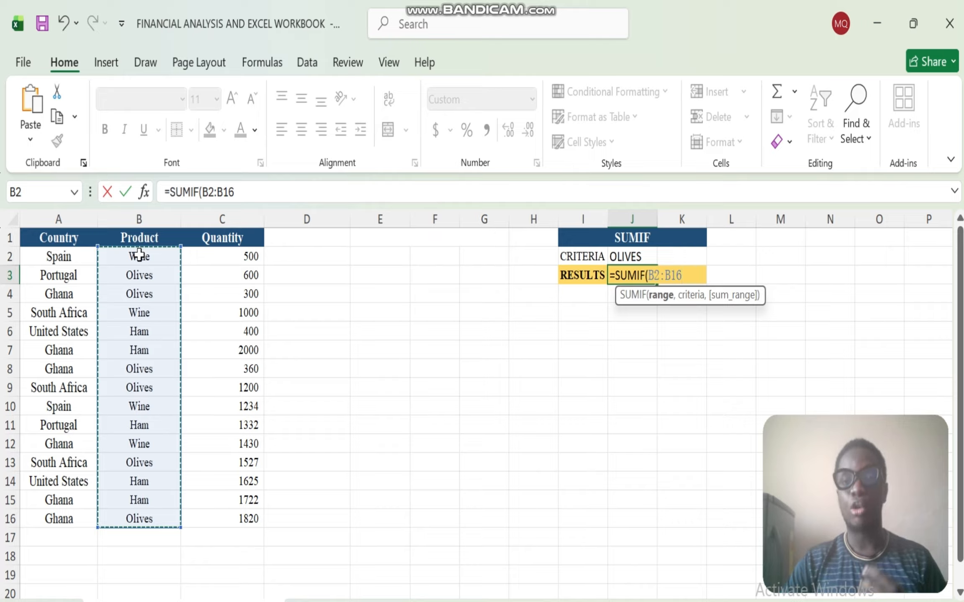
{"action": "type", "text": ","}
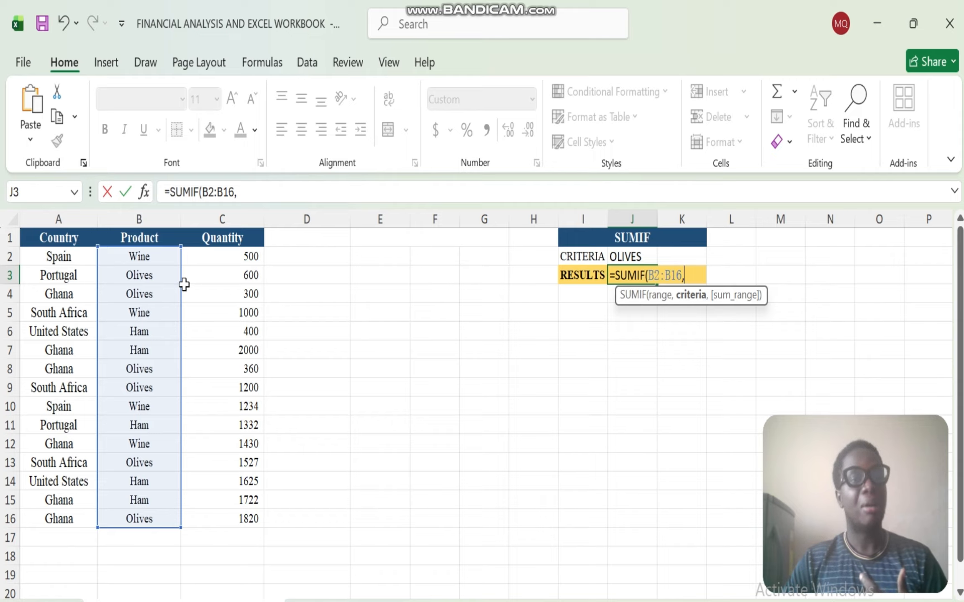
{"action": "left_click", "coordinate": [136, 279]}
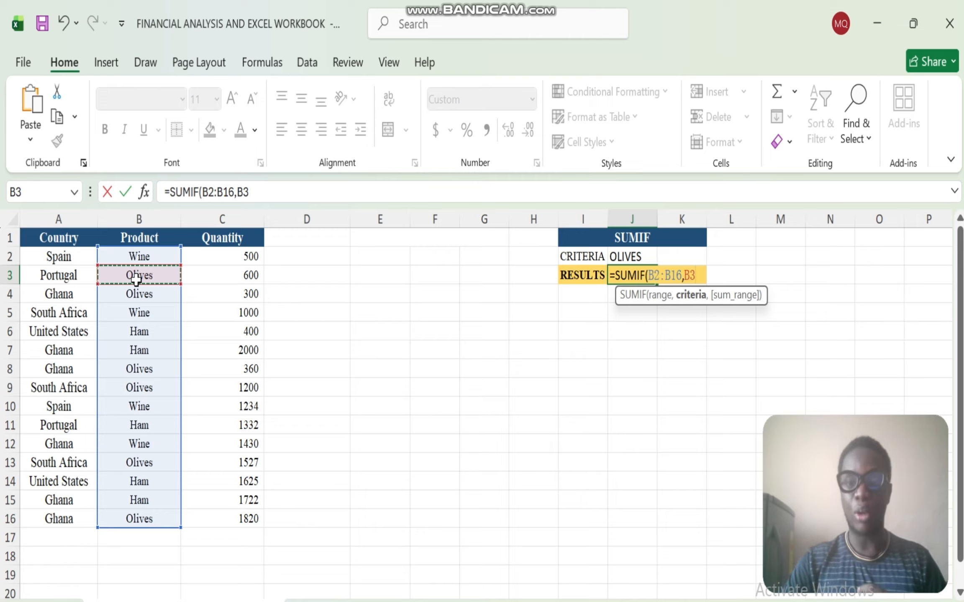
{"action": "type", "text": ","}
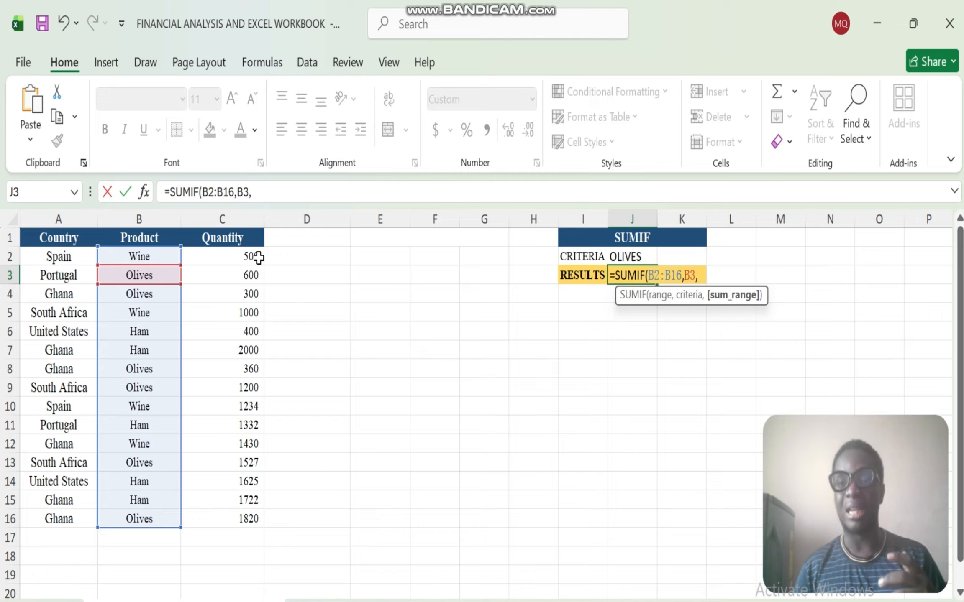
{"action": "left_click", "coordinate": [224, 257]}
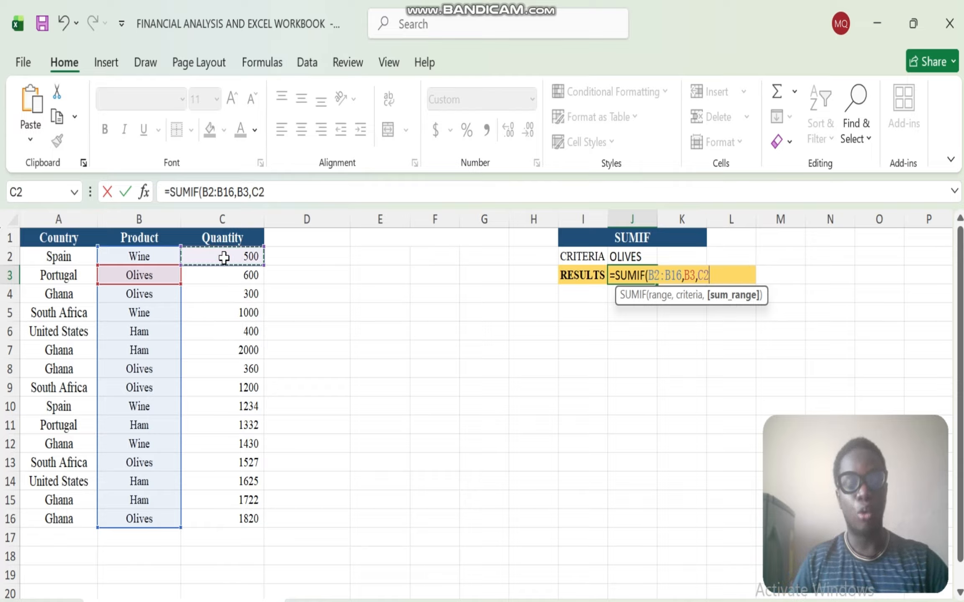
{"action": "key", "text": "ctrl+shift+Down"}
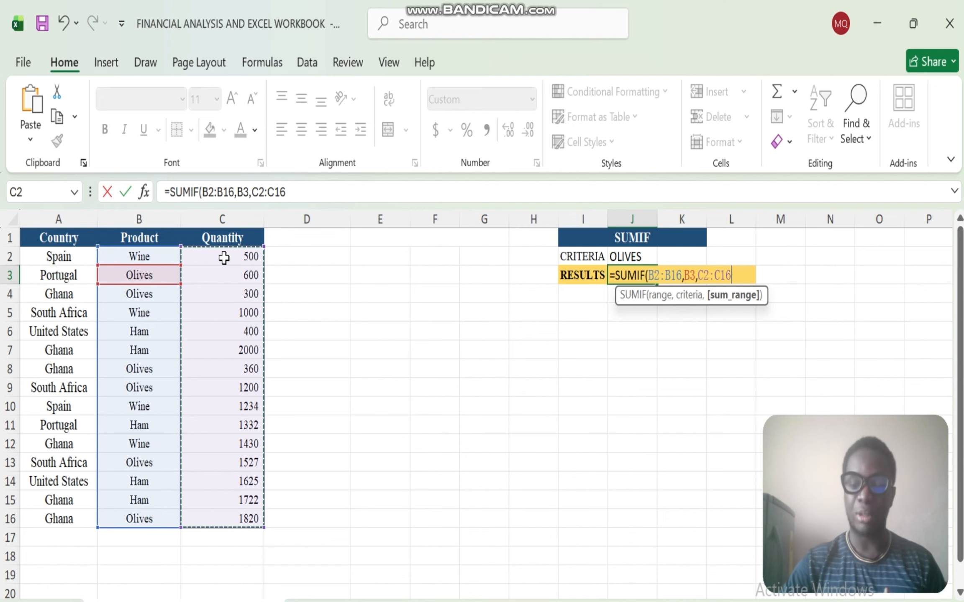
{"action": "type", "text": ")"}
{"action": "key", "text": "Return"}
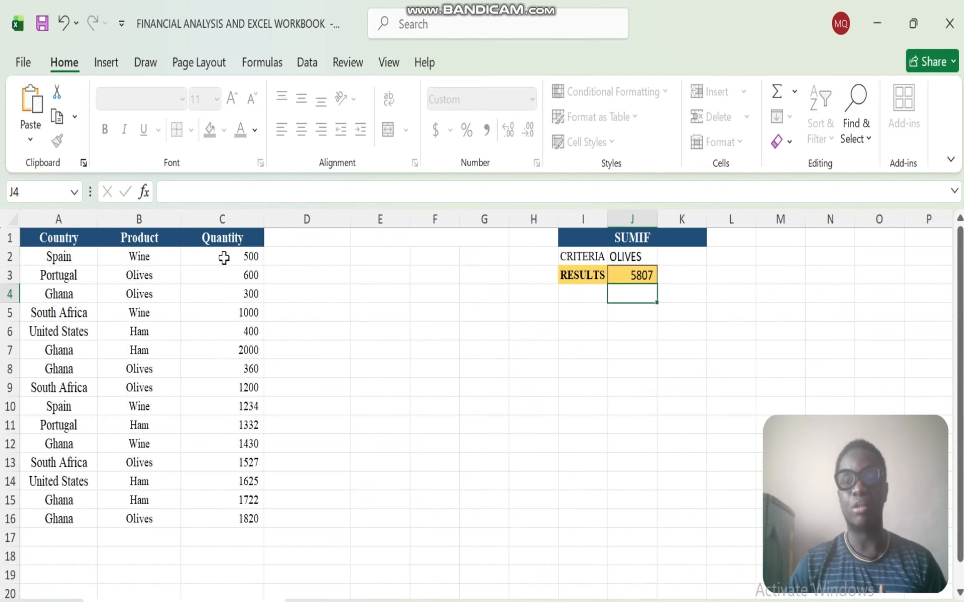
{"action": "left_click", "coordinate": [640, 272]}
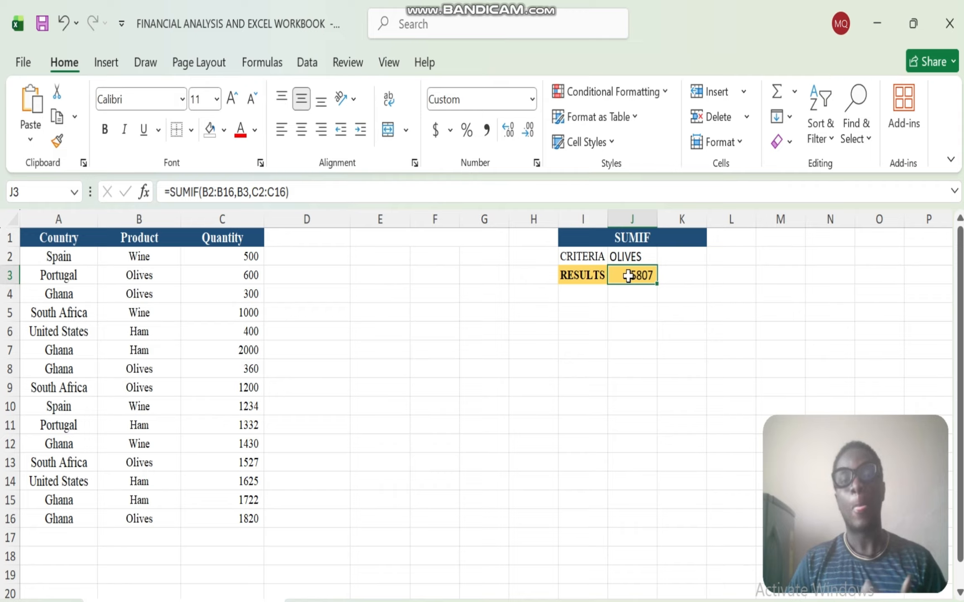
Total the whole Quantity column in C17 with =SUM(C2:C16) and compare it with the SUMIF result in J3.
{"action": "left_click", "coordinate": [236, 535]}
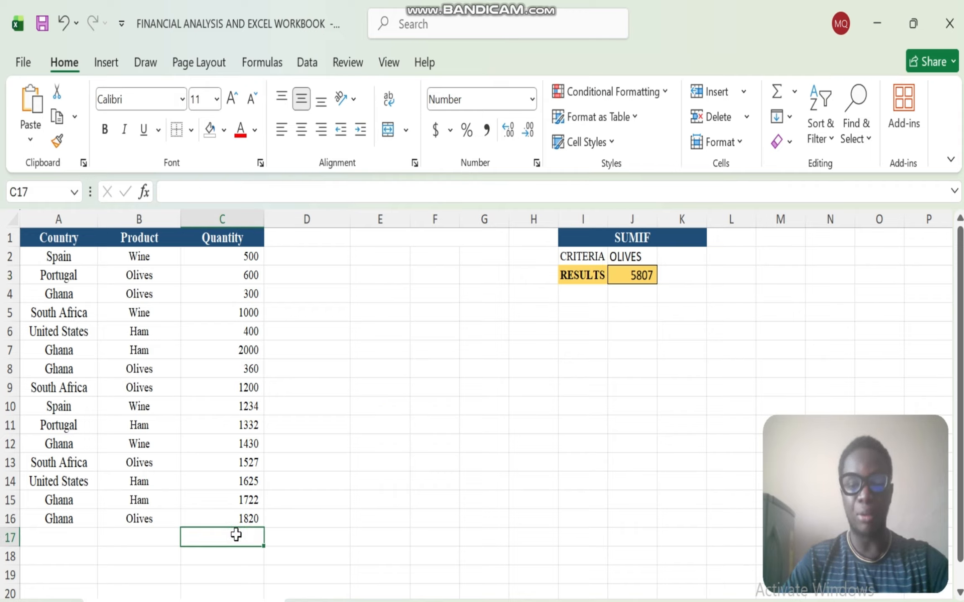
{"action": "type", "text": "=SUM"}
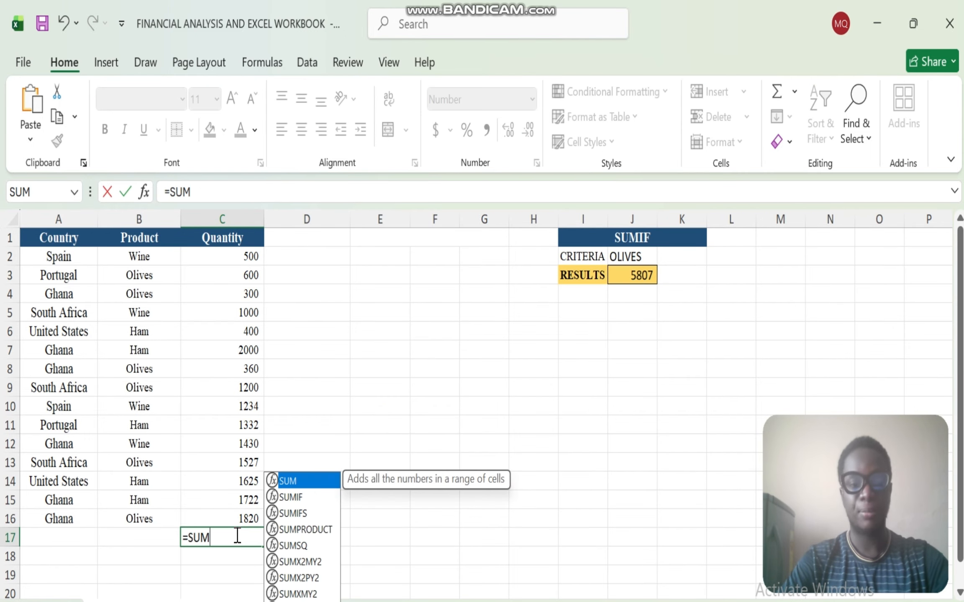
{"action": "double_click", "coordinate": [316, 481]}
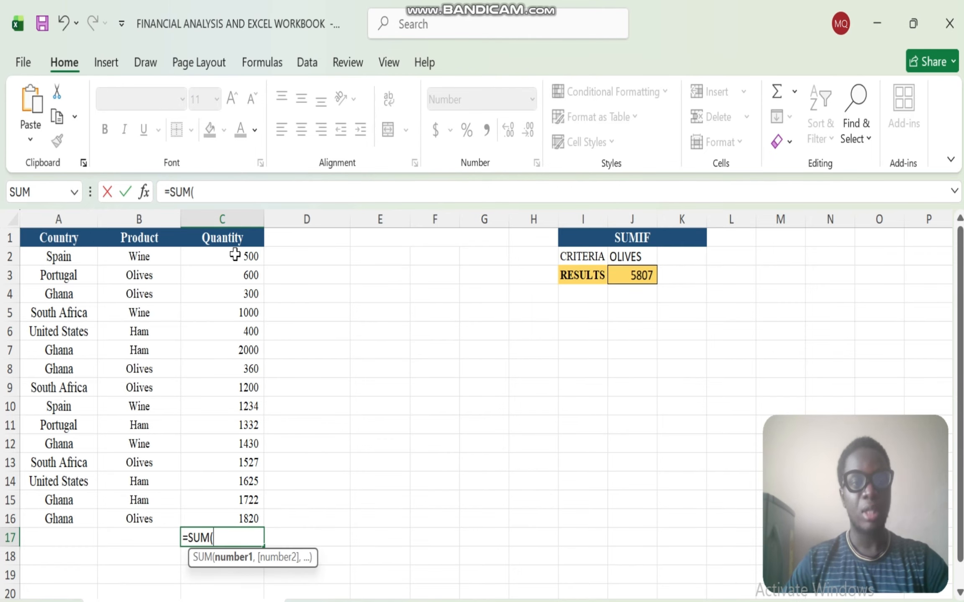
{"action": "left_click_drag", "start_coordinate": [234, 255], "coordinate": [231, 514]}
{"action": "type", "text": ")"}
{"action": "key", "text": "Return"}
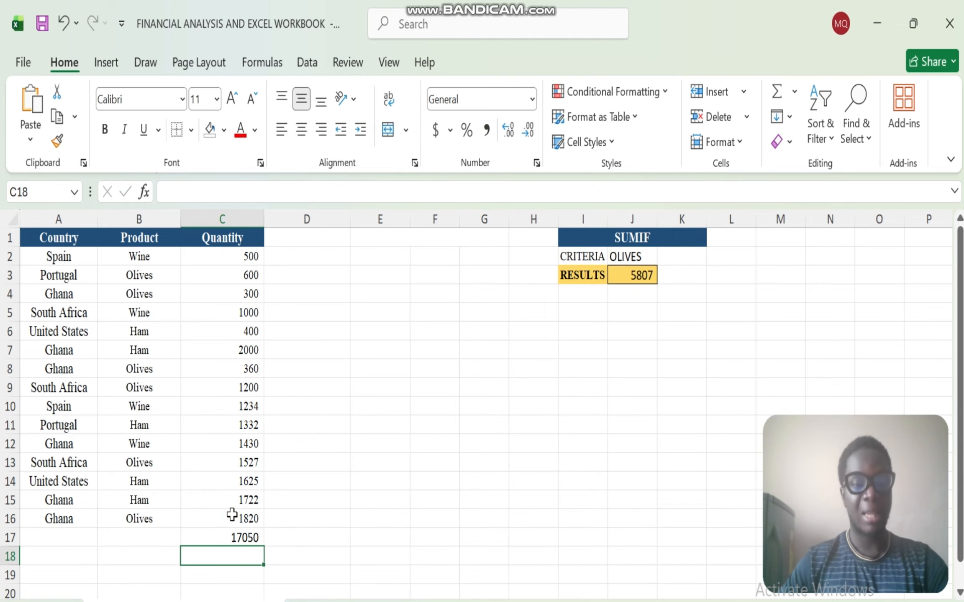
{"action": "left_click", "coordinate": [231, 539]}
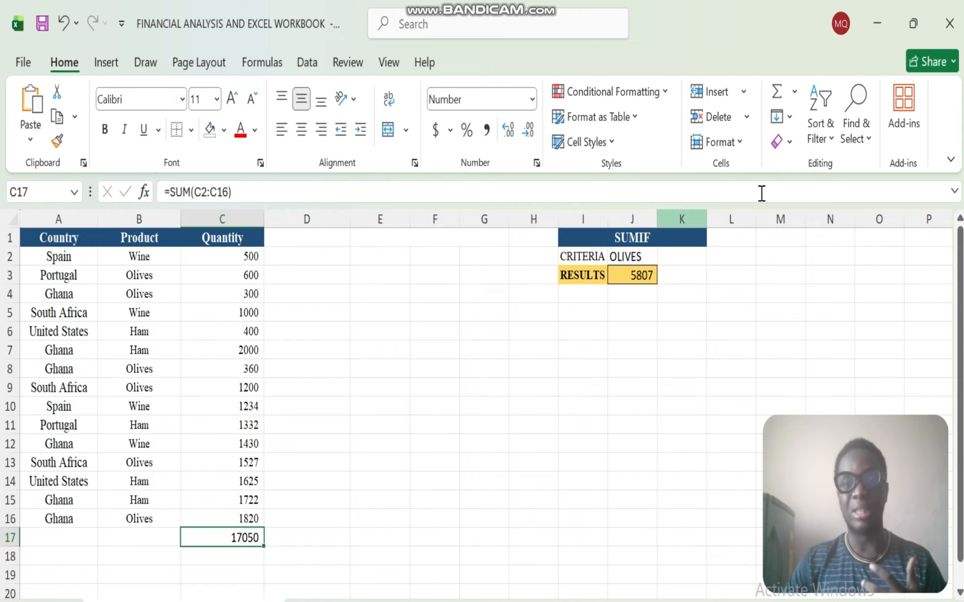
{"action": "left_click", "coordinate": [635, 277]}
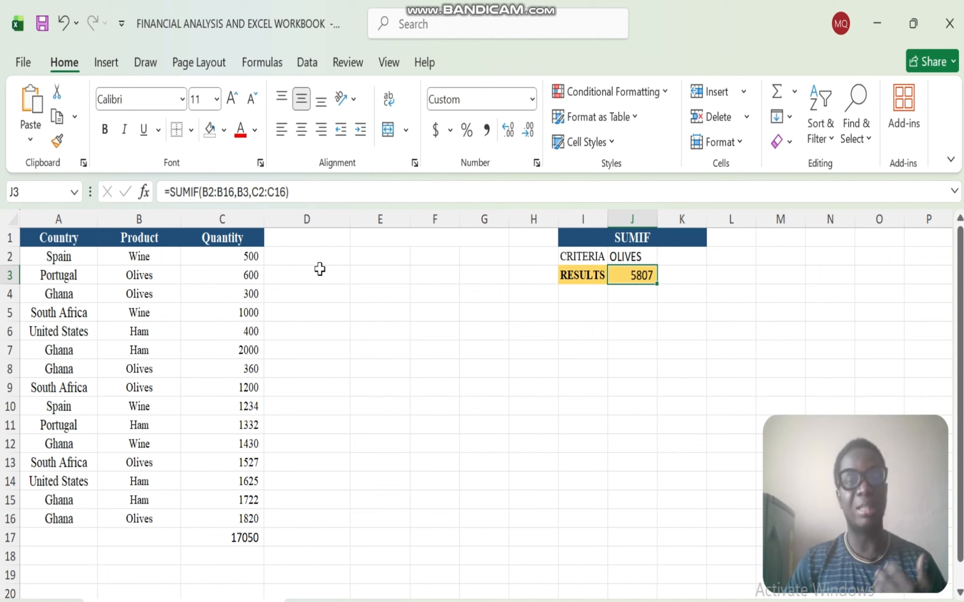
Add the Olives quantities manually in D2 with =C3+C4+C8+C9+C13+C16 and compare the sum with the SUMIF result in J3.
{"action": "left_click", "coordinate": [305, 260]}
{"action": "type", "text": "="}
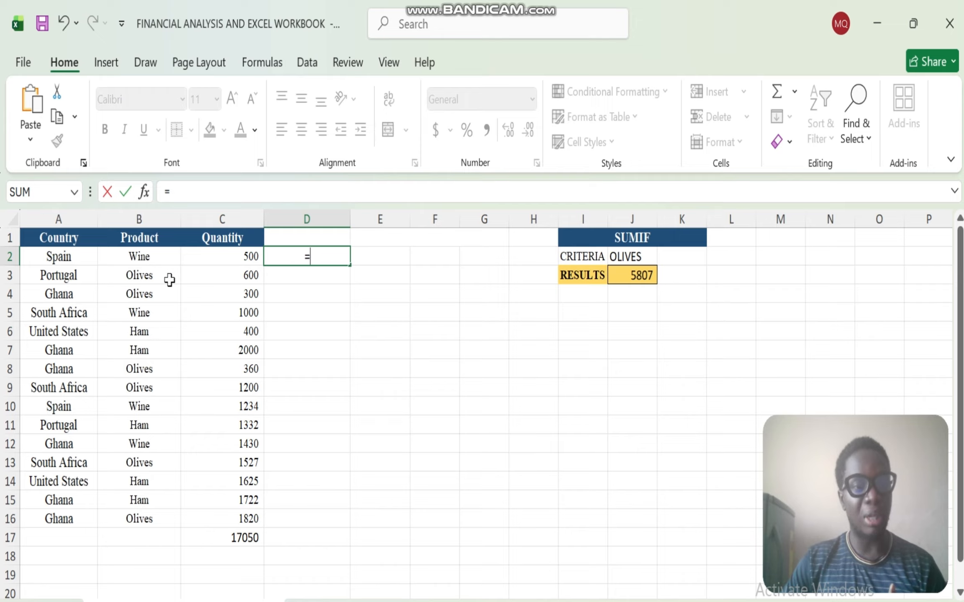
{"action": "left_click", "coordinate": [250, 277]}
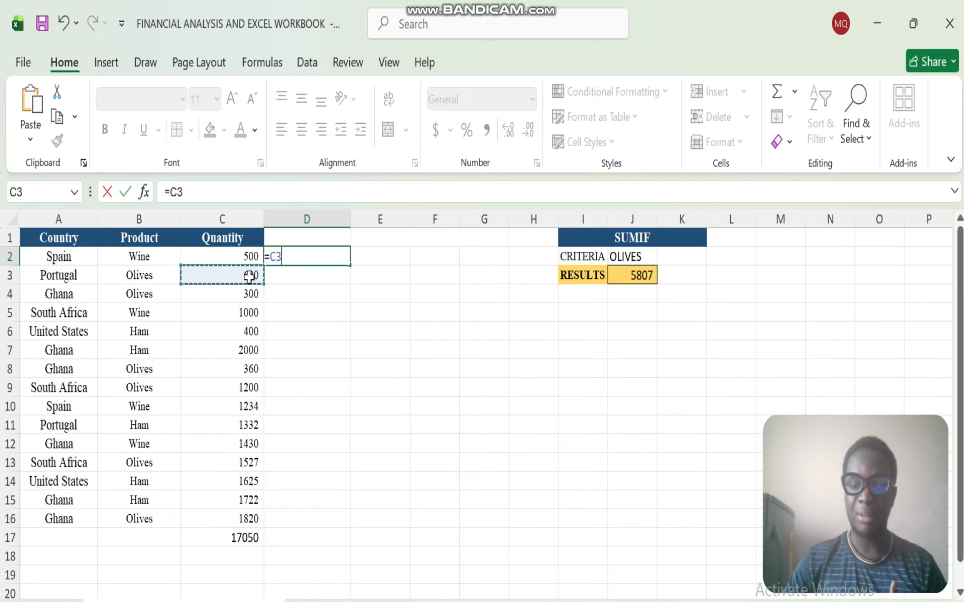
{"action": "type", "text": "+"}
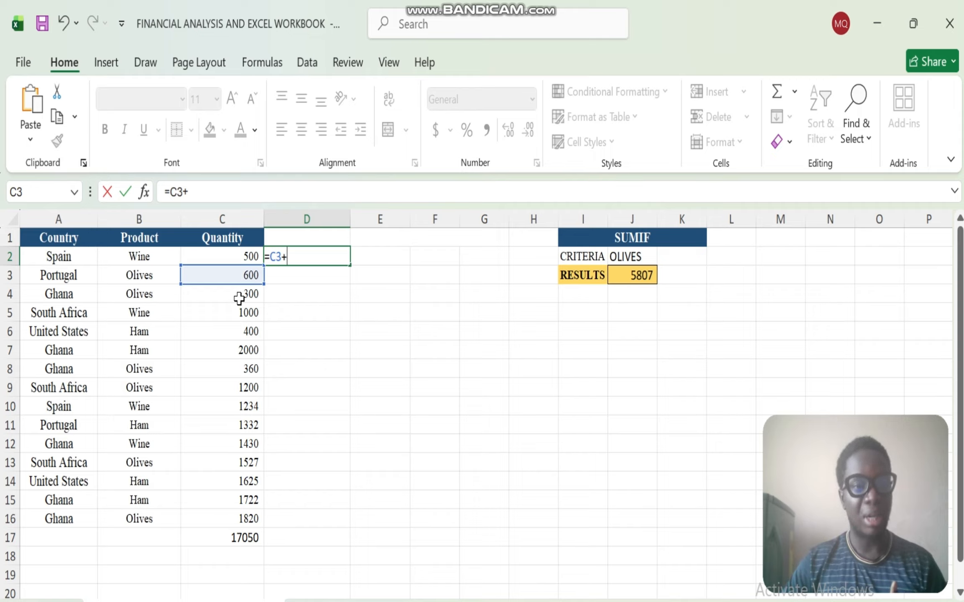
{"action": "left_click", "coordinate": [240, 297]}
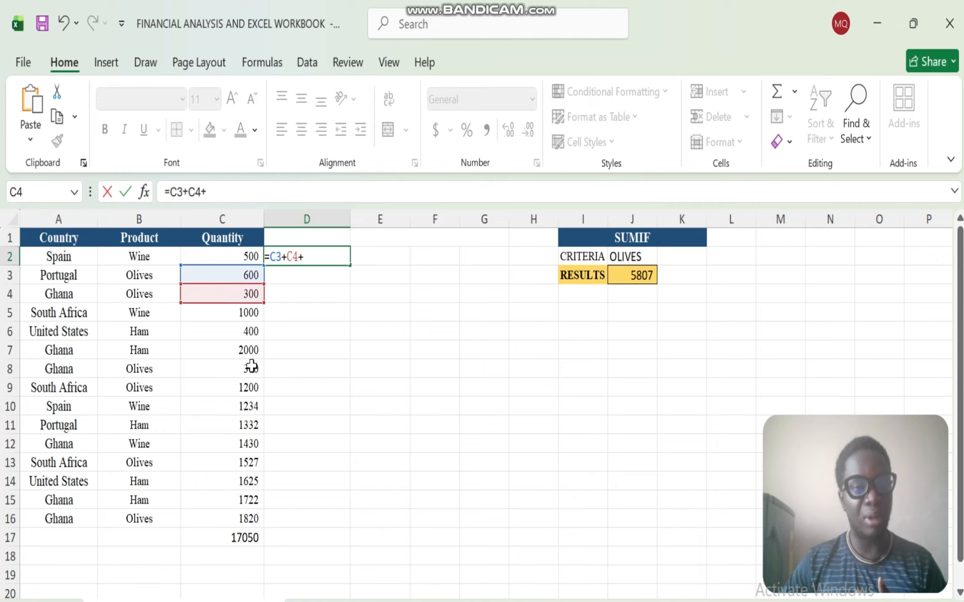
{"action": "left_click", "coordinate": [227, 368]}
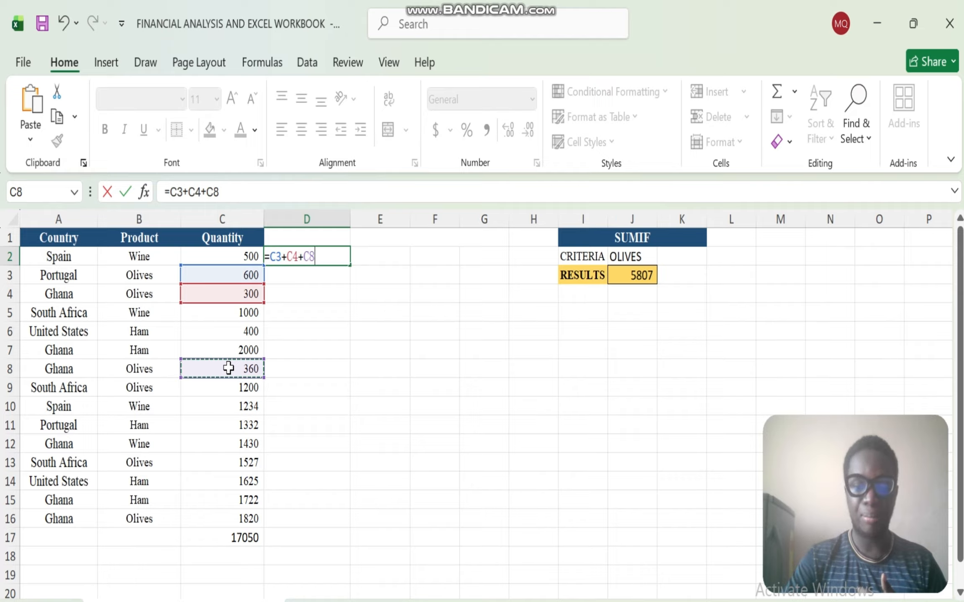
{"action": "type", "text": "+"}
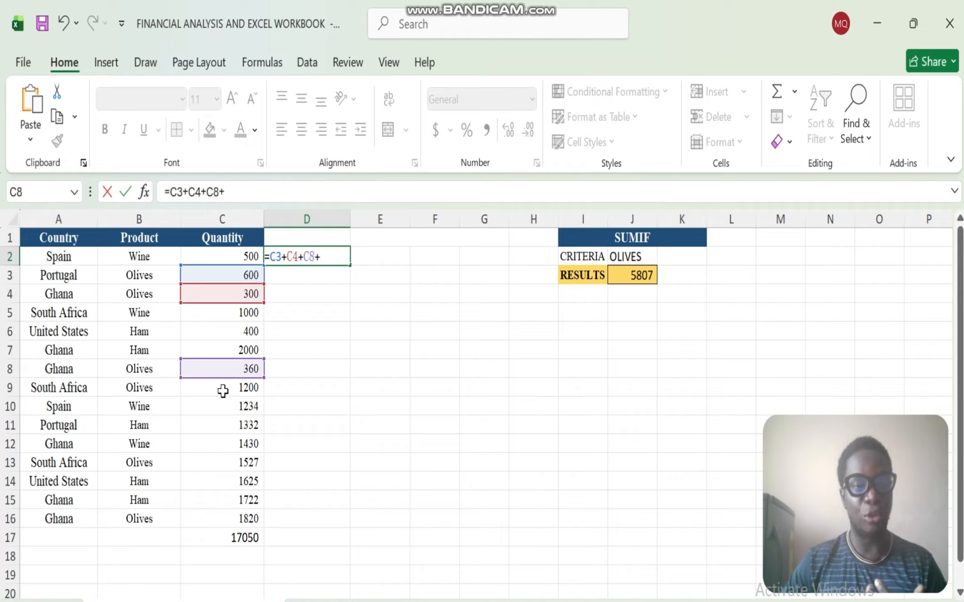
{"action": "left_click", "coordinate": [225, 388]}
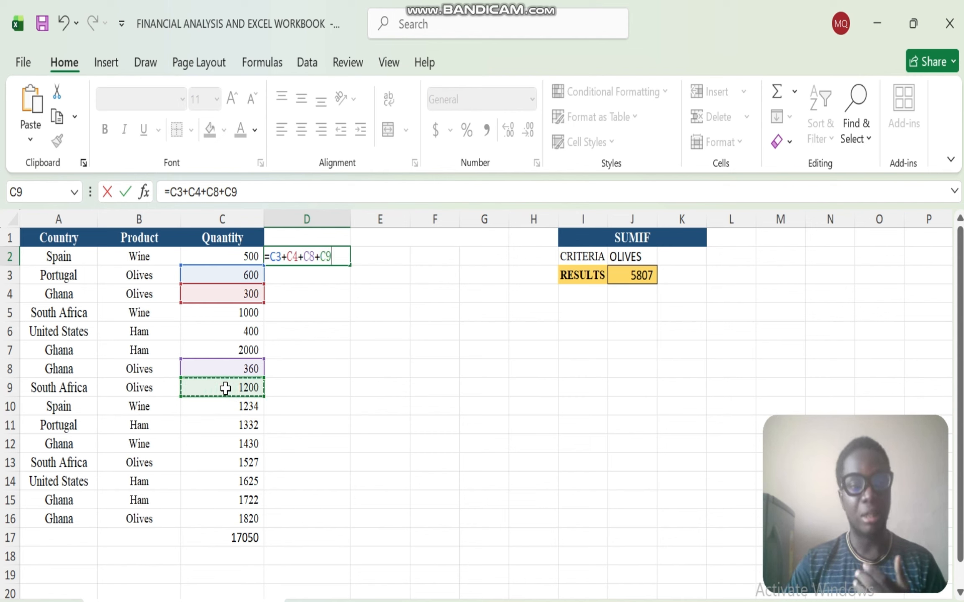
{"action": "type", "text": "+"}
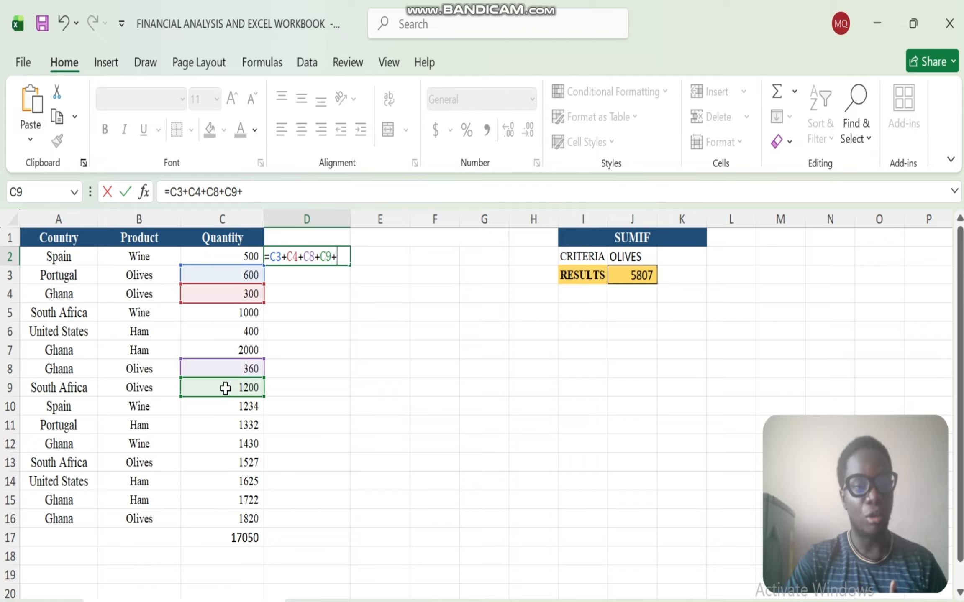
{"action": "left_click", "coordinate": [226, 461]}
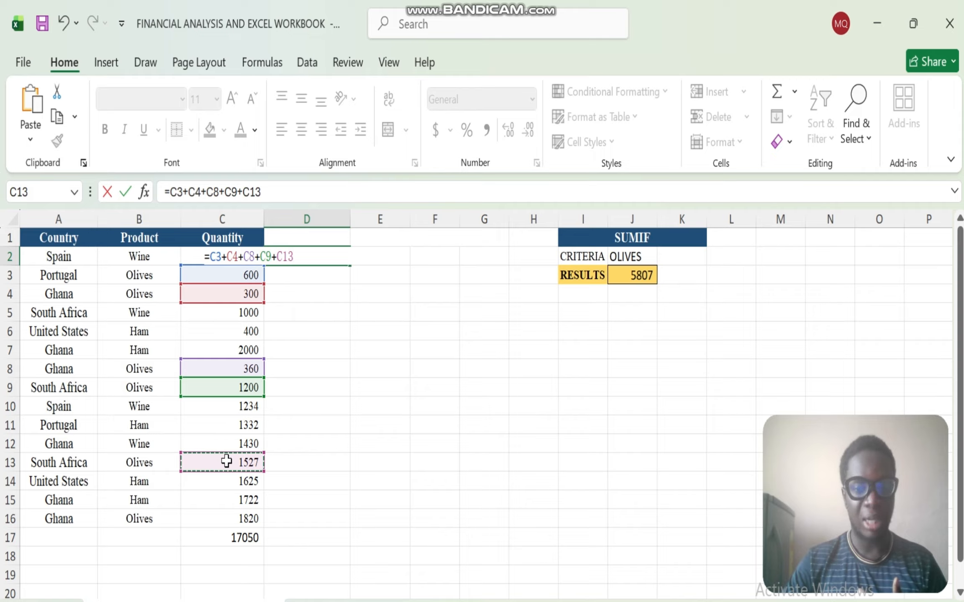
{"action": "type", "text": "+"}
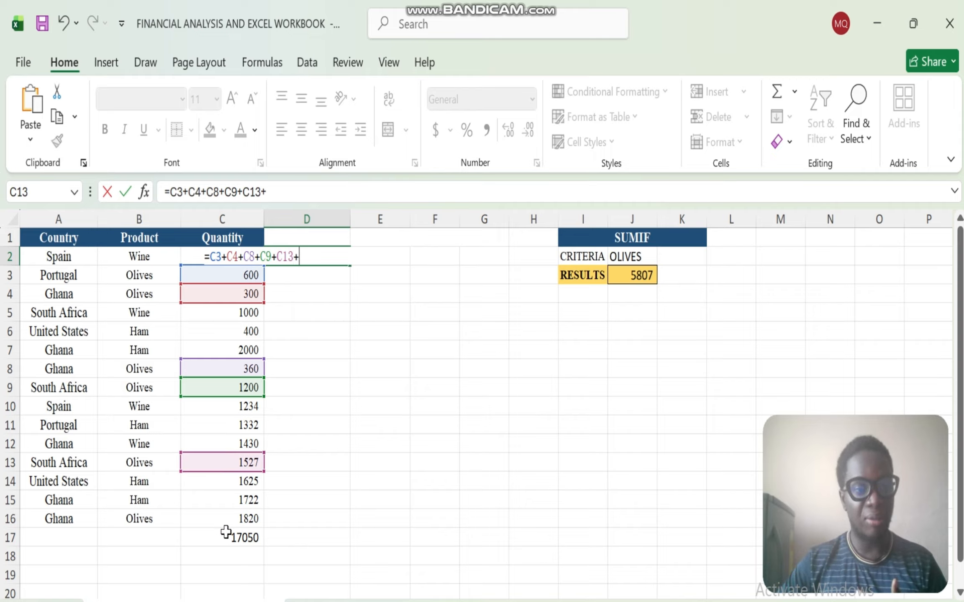
{"action": "left_click", "coordinate": [234, 519]}
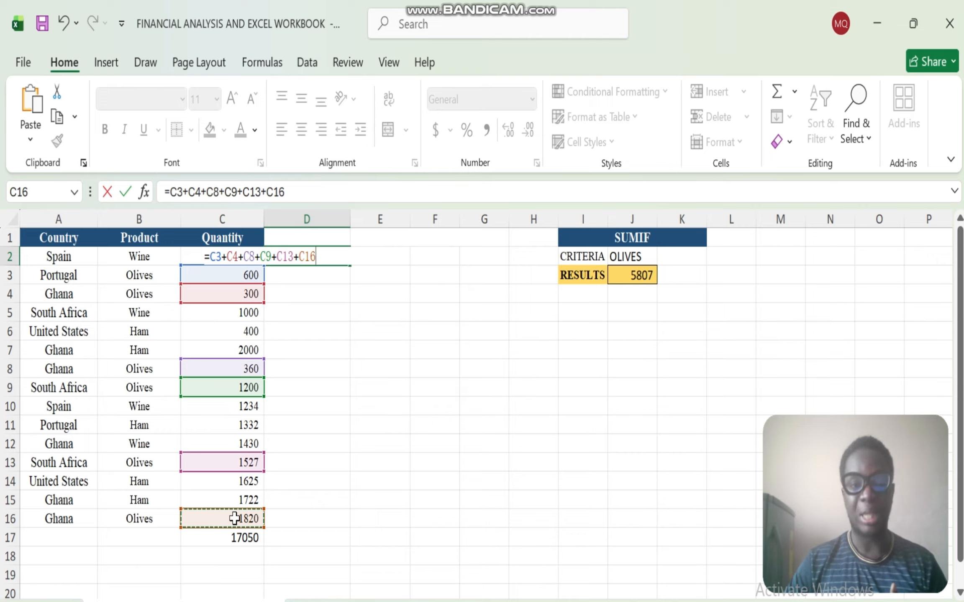
{"action": "key", "text": "Return"}
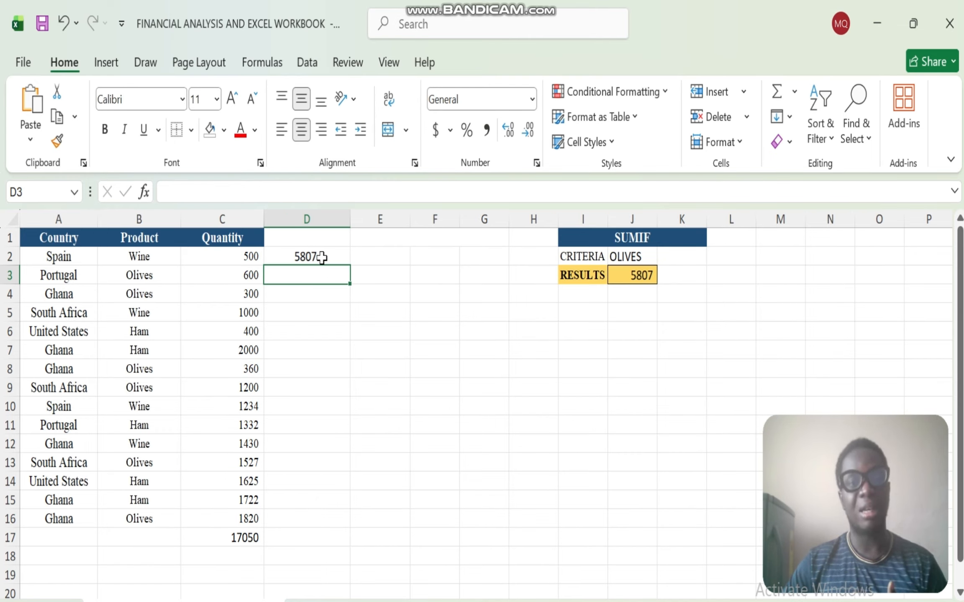
{"action": "left_click", "coordinate": [321, 257]}
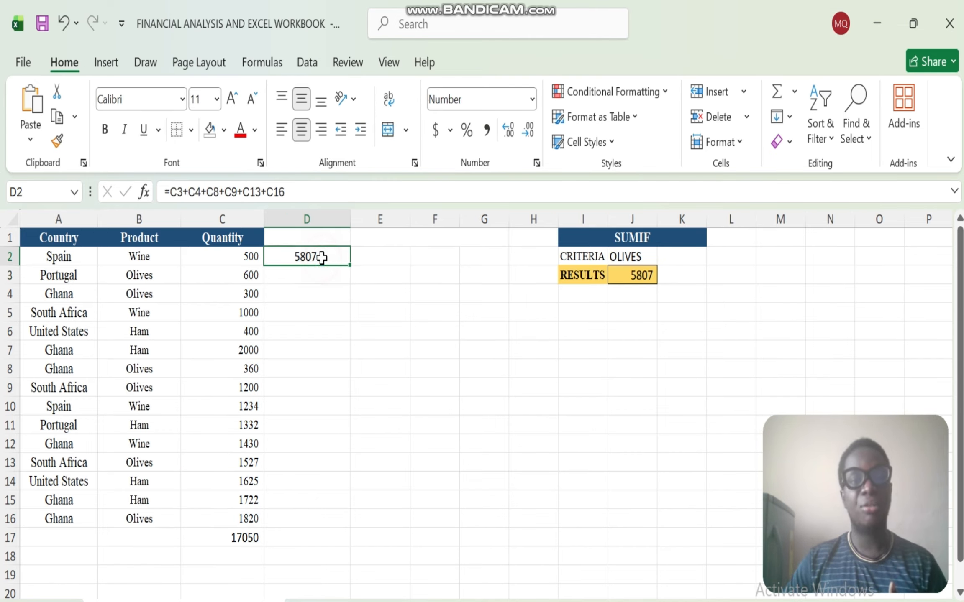
{"action": "left_click", "coordinate": [633, 276]}
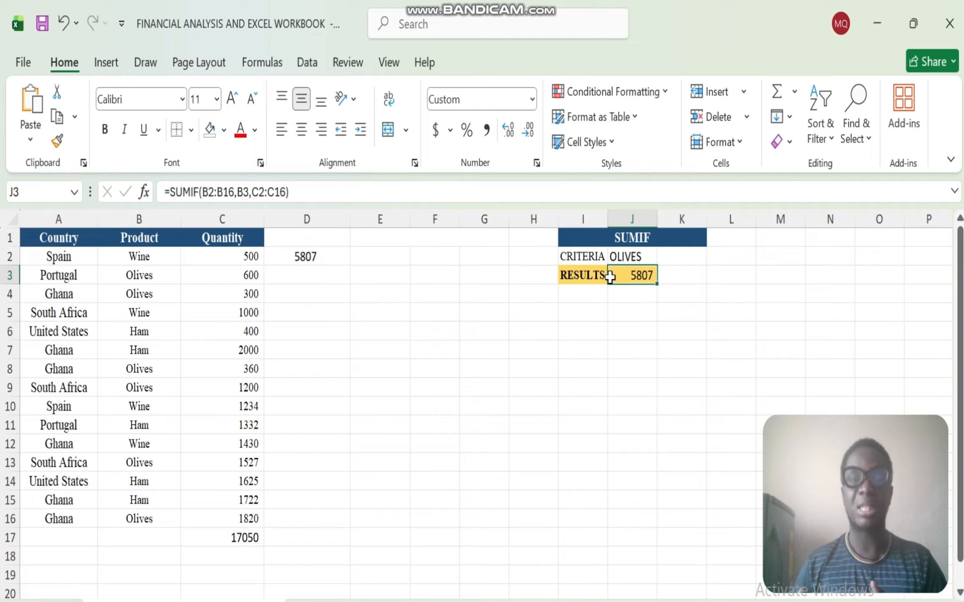
Clear the manual Olives sum from D2 and return to the SUMIF result in J3.
{"action": "left_click", "coordinate": [312, 253]}
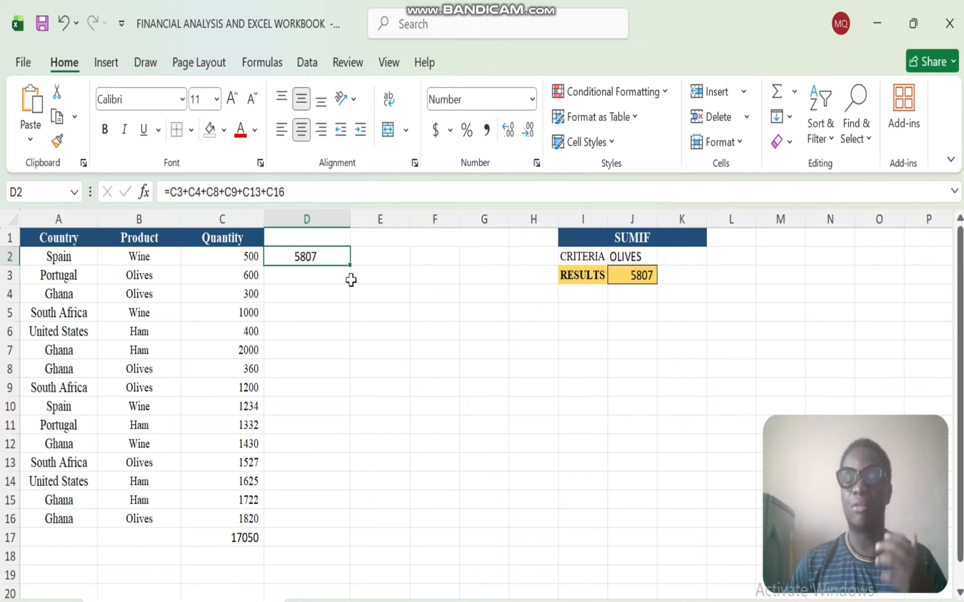
{"action": "key", "text": "Delete"}
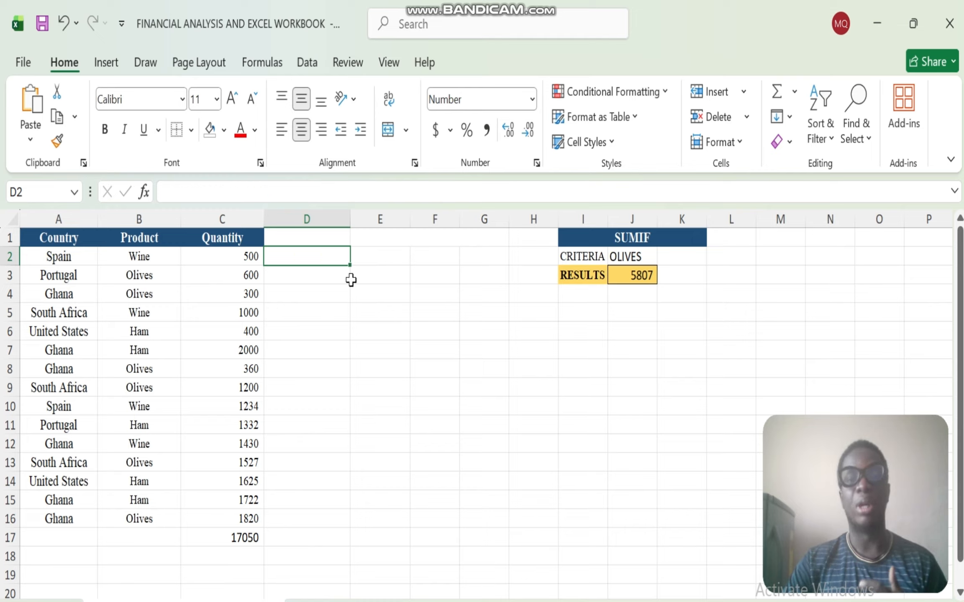
{"action": "left_click", "coordinate": [630, 277]}
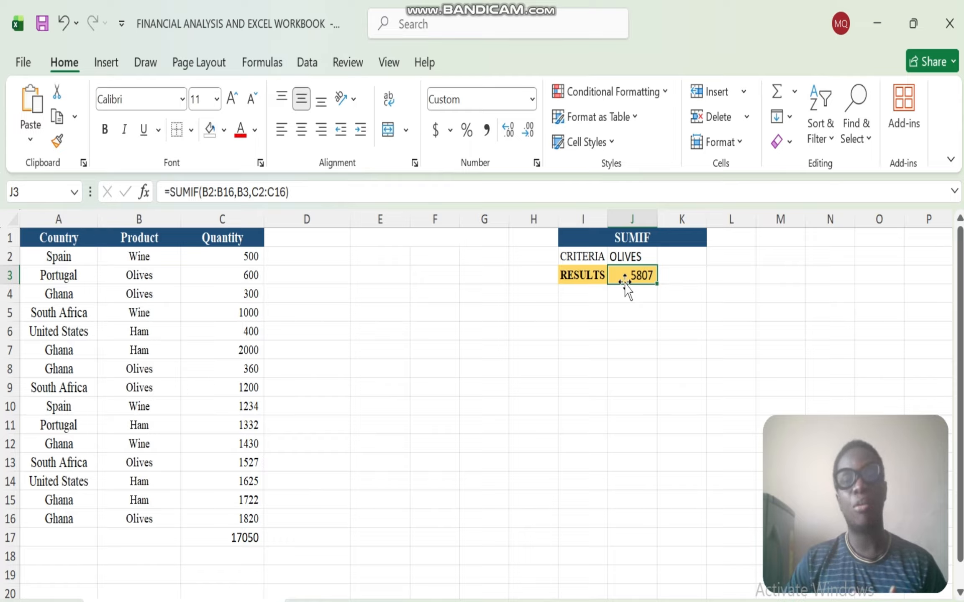
Replace the SUMIF criteria entry in J2 with WINE and check the formula in J3.
{"action": "left_click", "coordinate": [643, 256]}
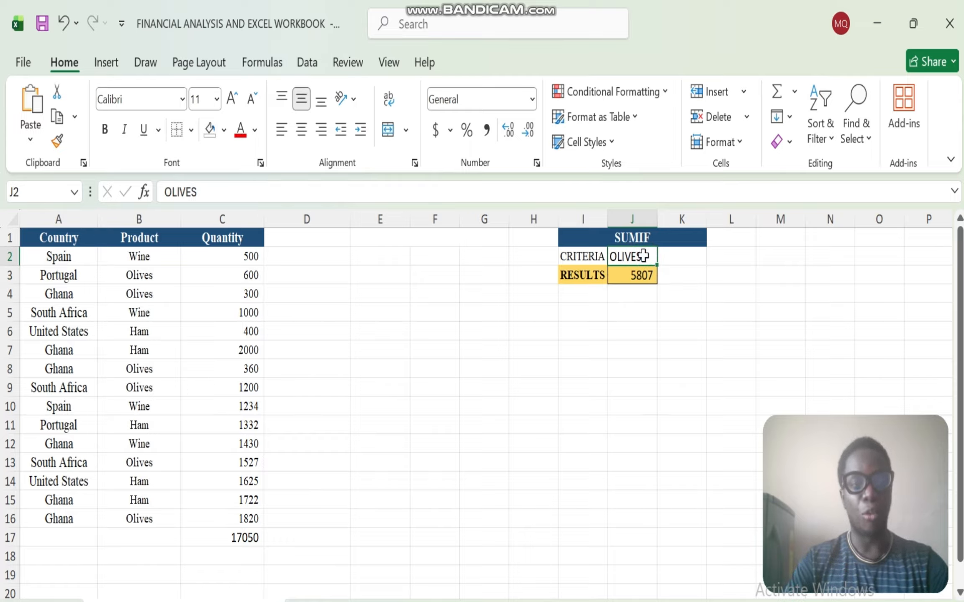
{"action": "double_click", "coordinate": [643, 255]}
{"action": "key", "text": "BackSpace"}
{"action": "key", "text": "BackSpace"}
{"action": "key", "text": "BackSpace"}
{"action": "key", "text": "BackSpace"}
{"action": "key", "text": "BackSpace"}
{"action": "key", "text": "BackSpace"}
{"action": "type", "text": "WINE"}
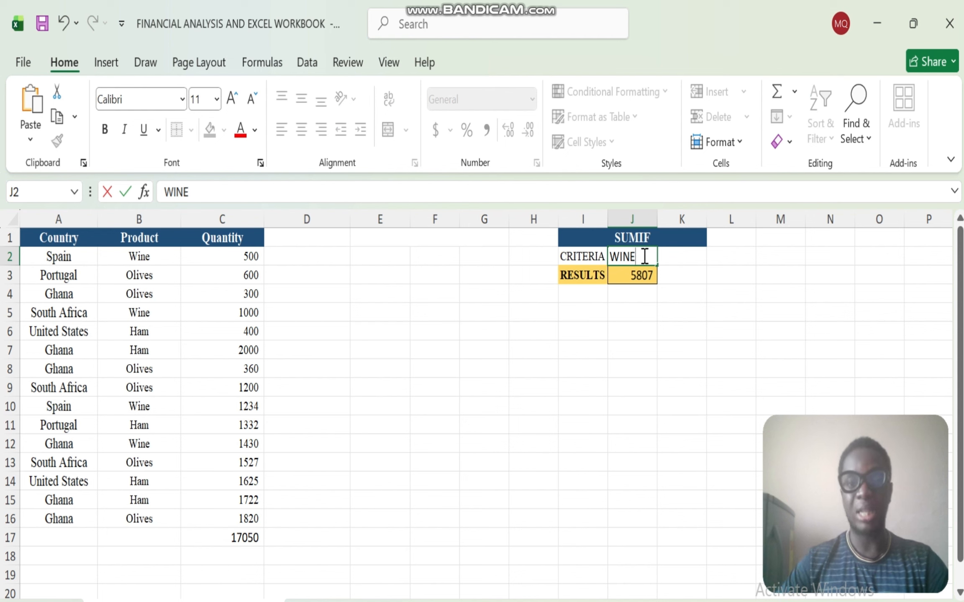
{"action": "left_click", "coordinate": [637, 278]}
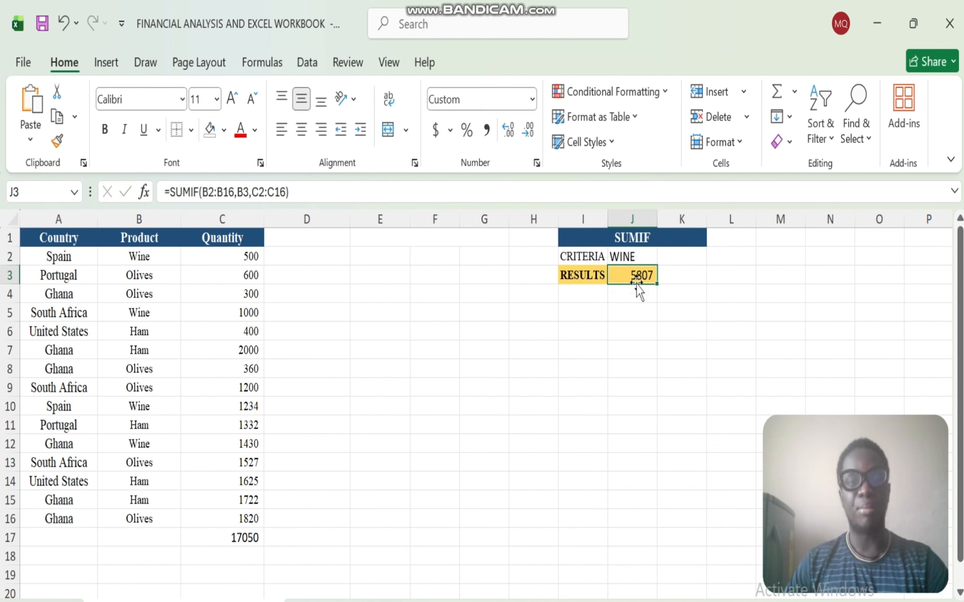
Change the criteria argument of the SUMIF formula in J3 to J2, giving =SUMIF(B2:B16,J2,C2:C16).
{"action": "double_click", "coordinate": [640, 277]}
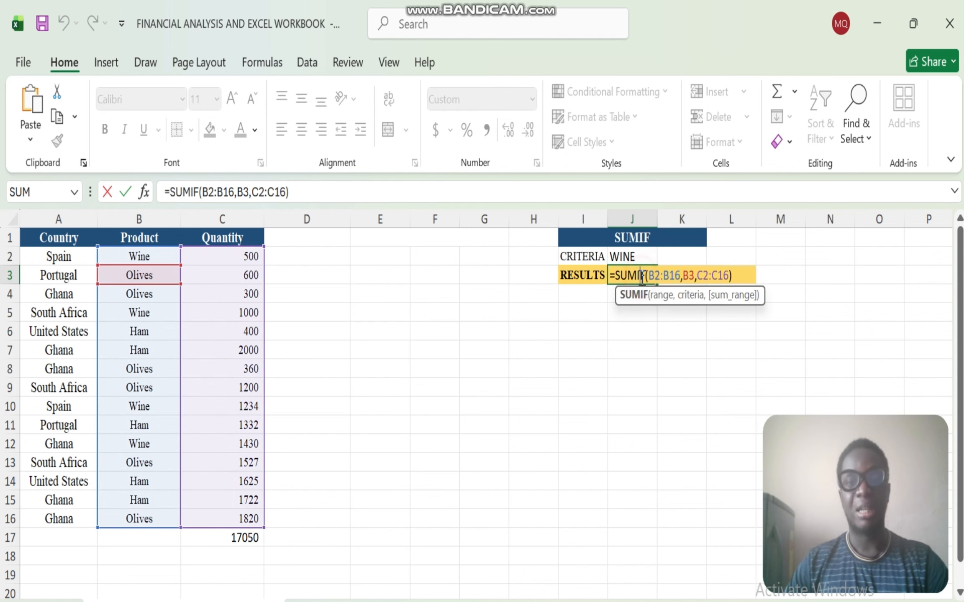
{"action": "left_click", "coordinate": [697, 276]}
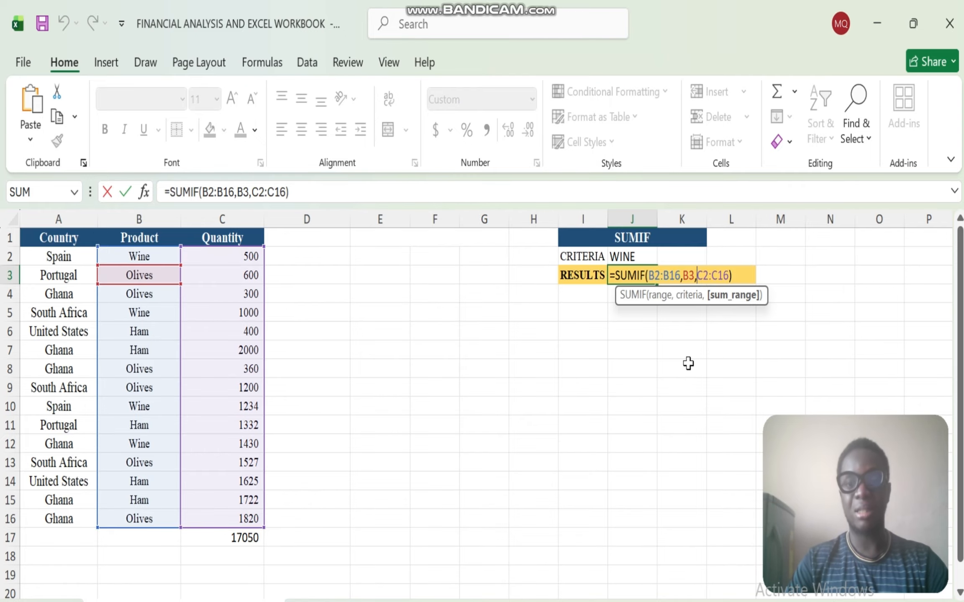
{"action": "key", "text": "BackSpace"}
{"action": "key", "text": "BackSpace"}
{"action": "key", "text": "BackSpace"}
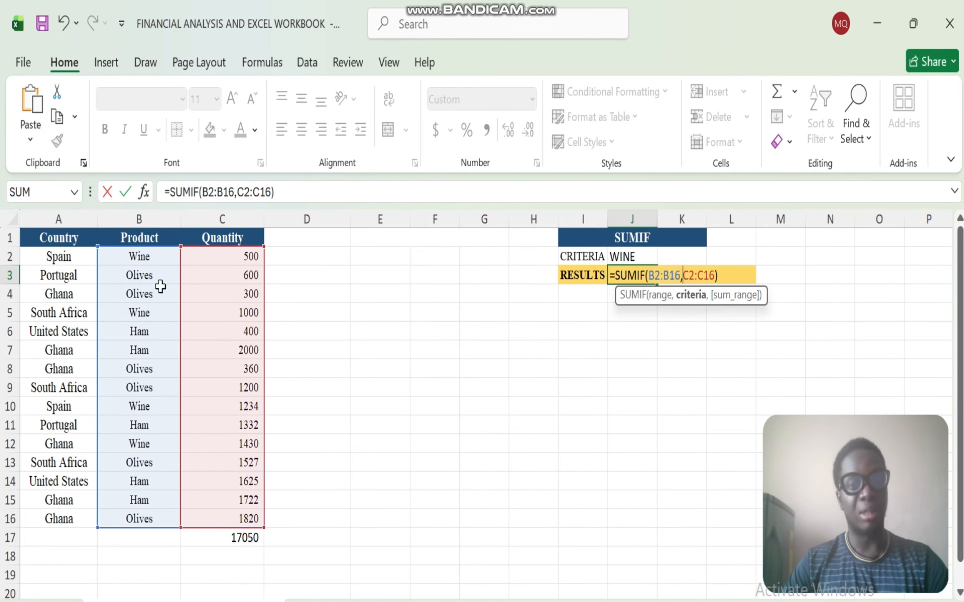
{"action": "left_click", "coordinate": [619, 256]}
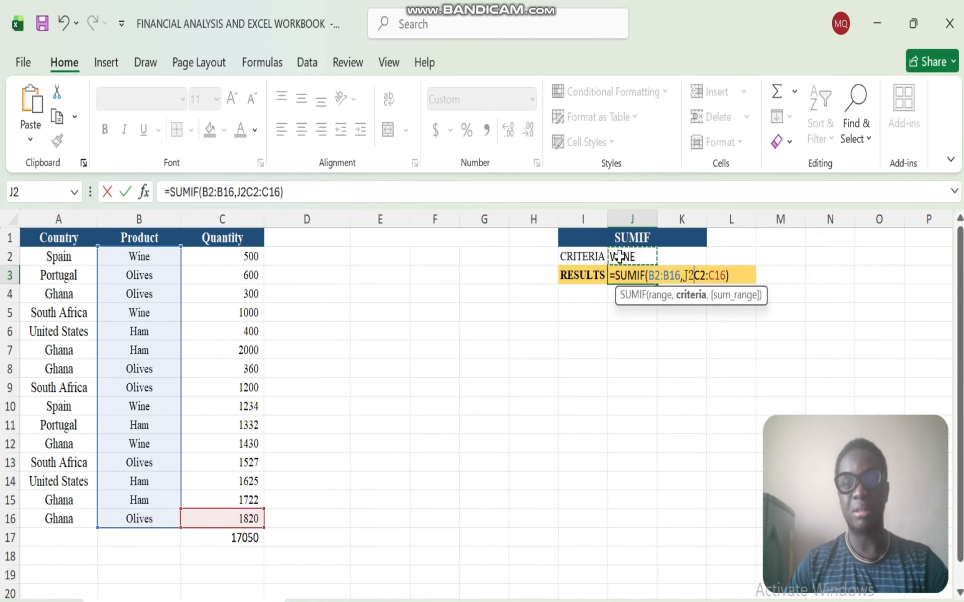
{"action": "type", "text": ","}
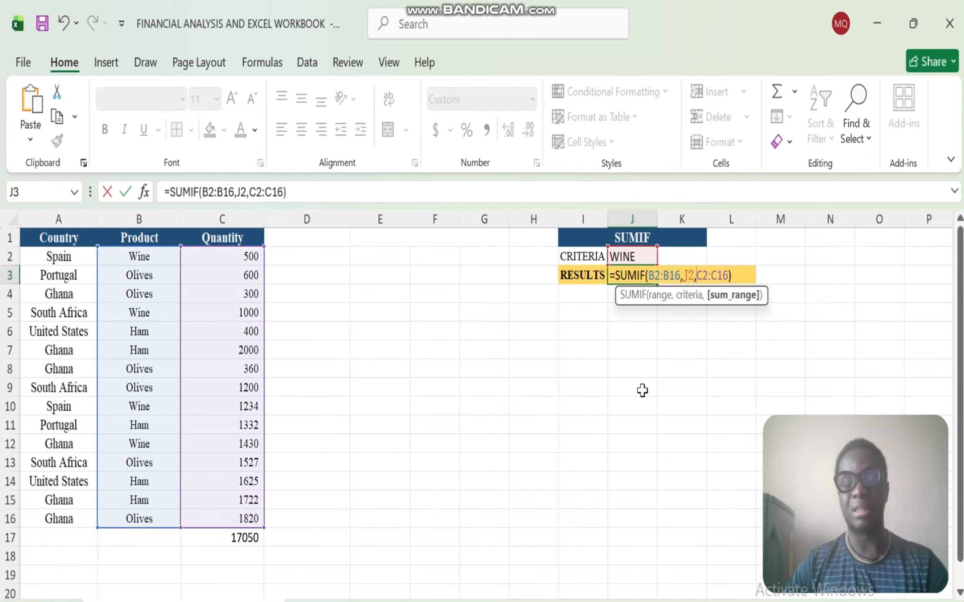
{"action": "key", "text": "Return"}
{"action": "left_click", "coordinate": [630, 275]}
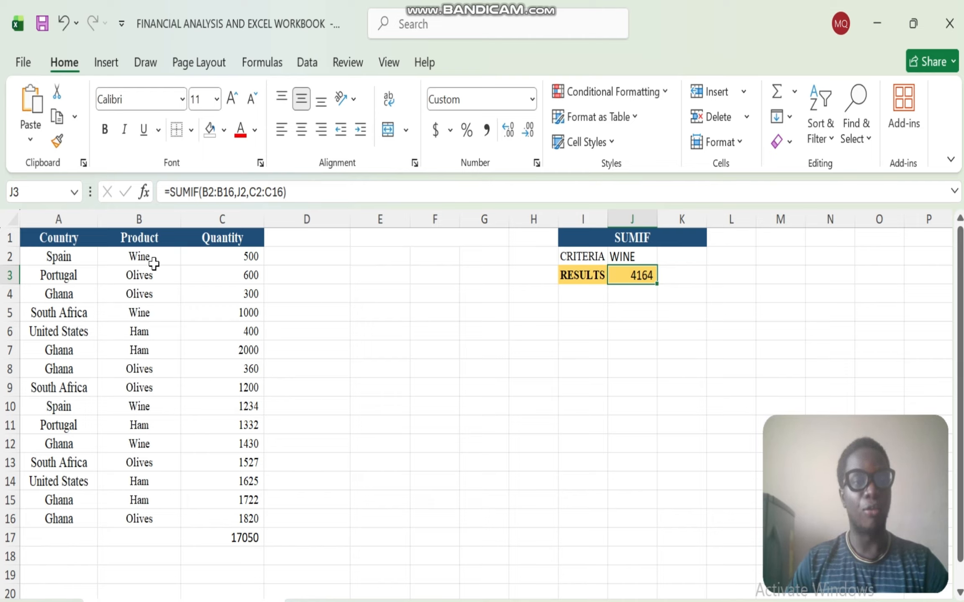
Replace the criteria entry in J2 with HAM and check the SUMIF result in J3.
{"action": "left_click", "coordinate": [630, 254]}
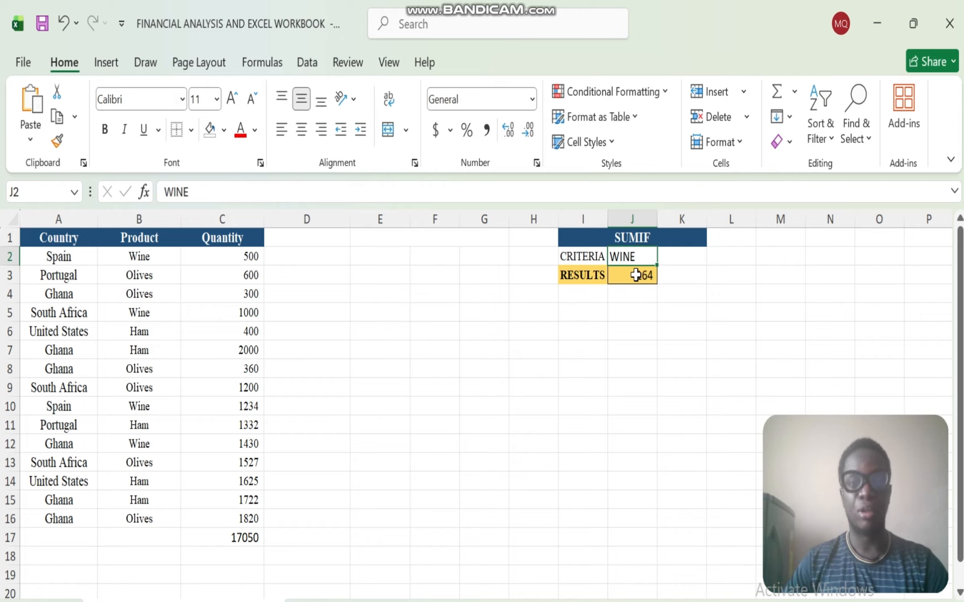
{"action": "double_click", "coordinate": [640, 256]}
{"action": "key", "text": "BackSpace"}
{"action": "key", "text": "BackSpace"}
{"action": "key", "text": "BackSpace"}
{"action": "key", "text": "BackSpace"}
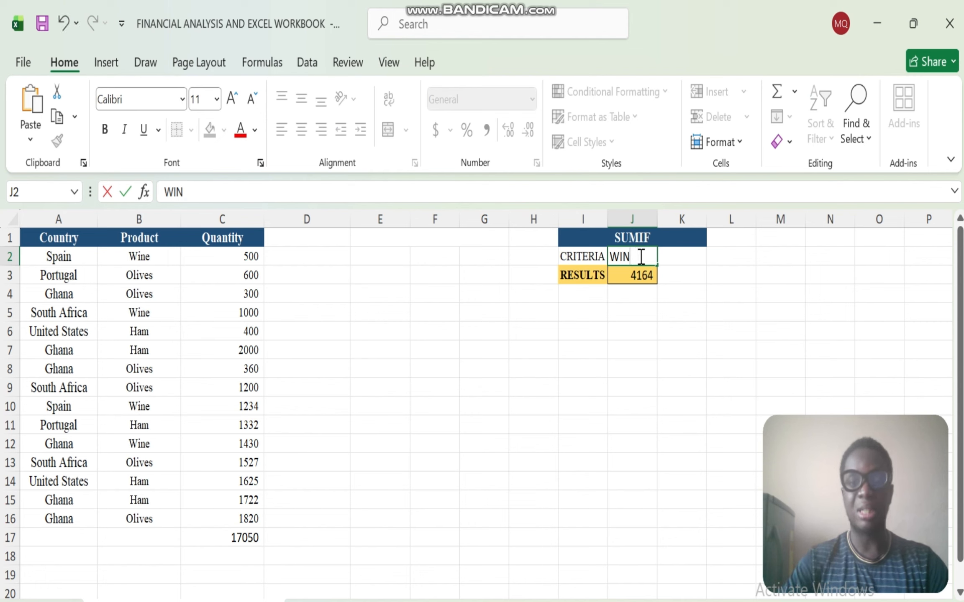
{"action": "type", "text": "H"}
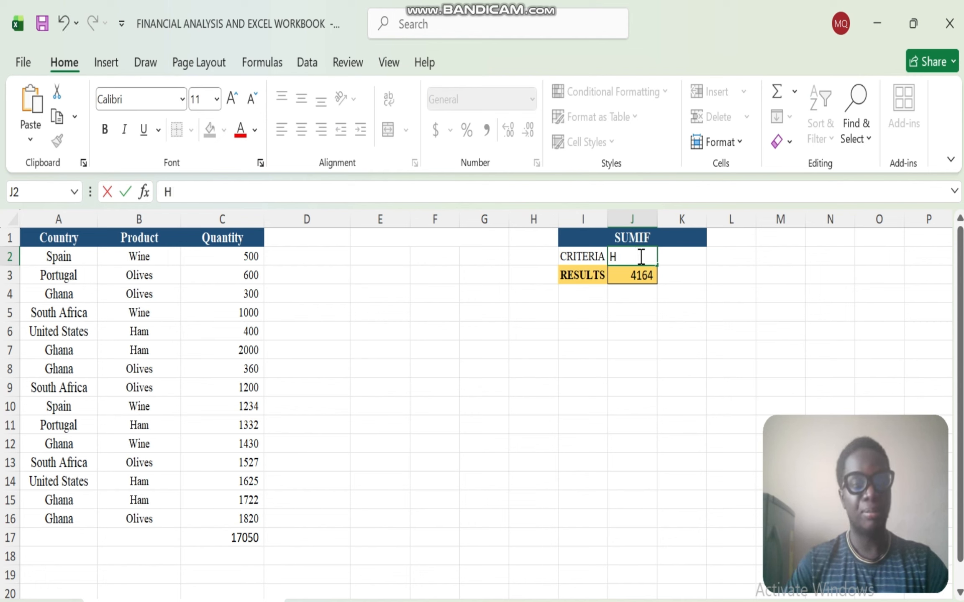
{"action": "type", "text": "AM"}
{"action": "key", "text": "Return"}
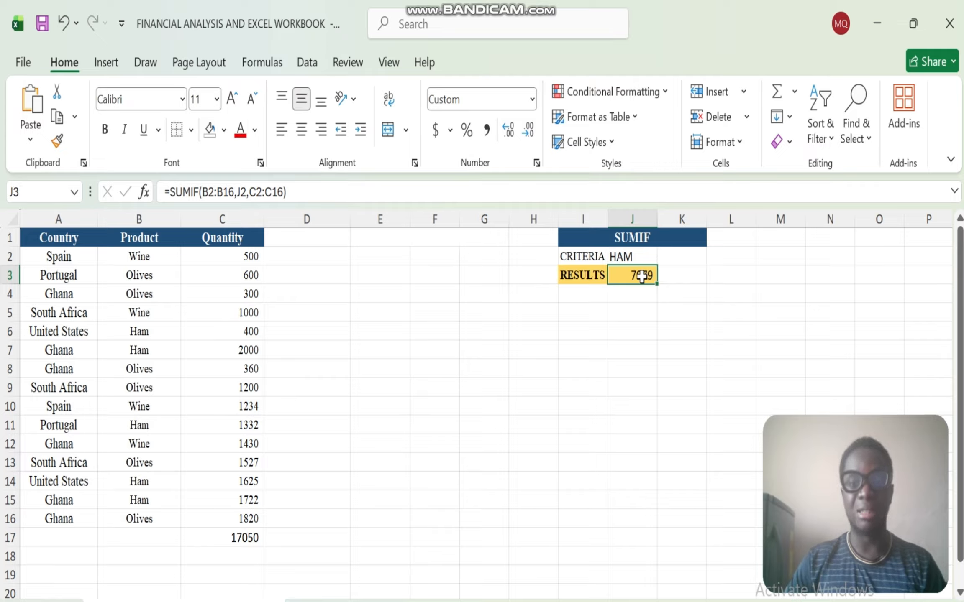
{"action": "left_click", "coordinate": [629, 256]}
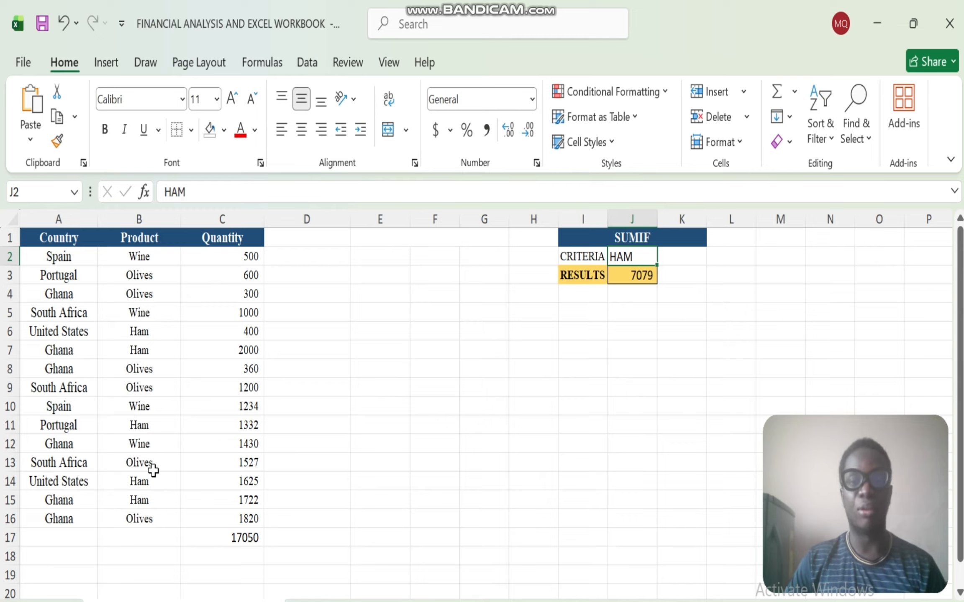
{"action": "left_click", "coordinate": [641, 277]}
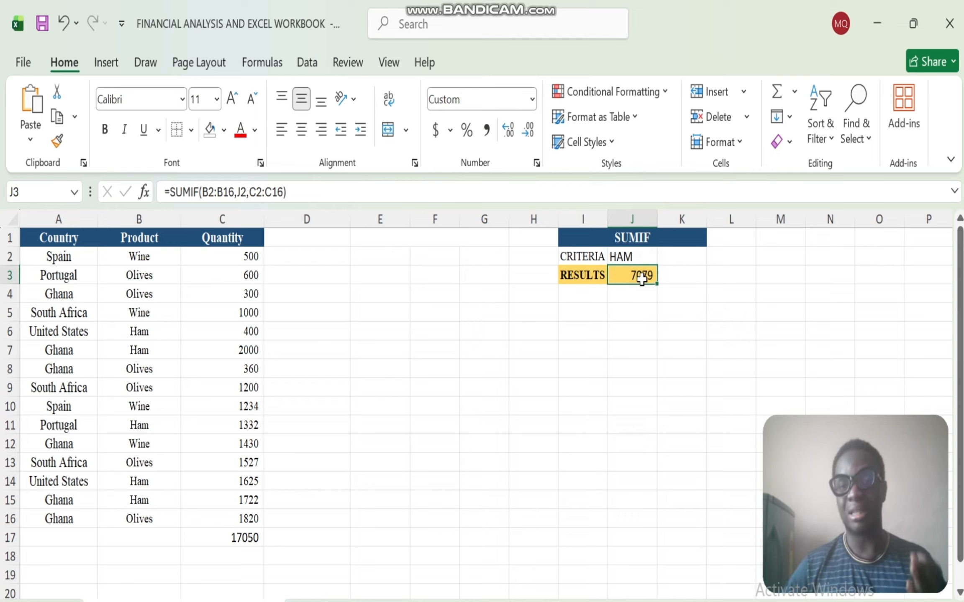
Replace SUMIF with AVERAGEIF in J3, giving =AVERAGEIF(B2:B16,J2,C2:C16), and check the result against the criterion in J2.
{"action": "double_click", "coordinate": [641, 278]}
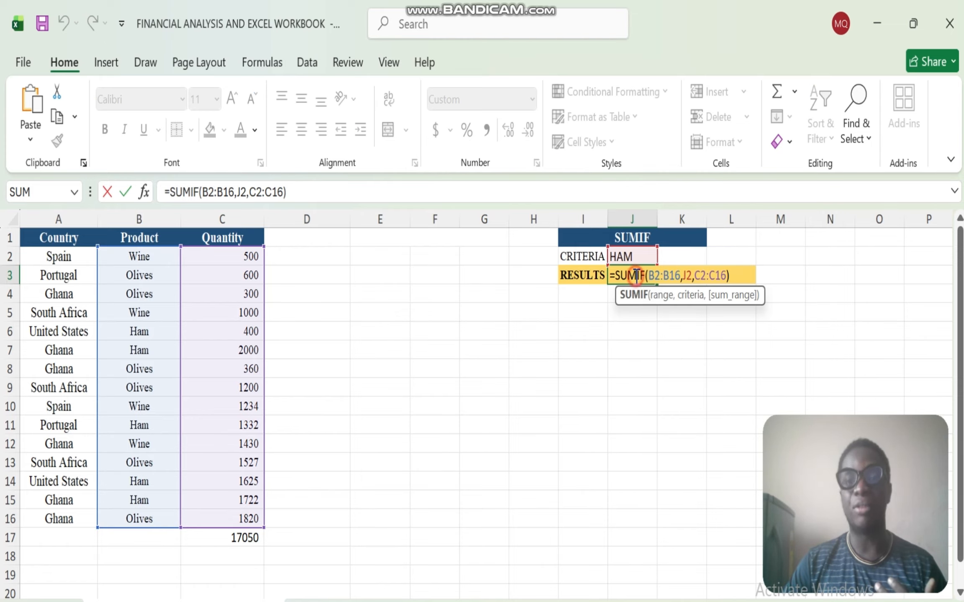
{"action": "key", "text": "BackSpace"}
{"action": "key", "text": "BackSpace"}
{"action": "key", "text": "BackSpace"}
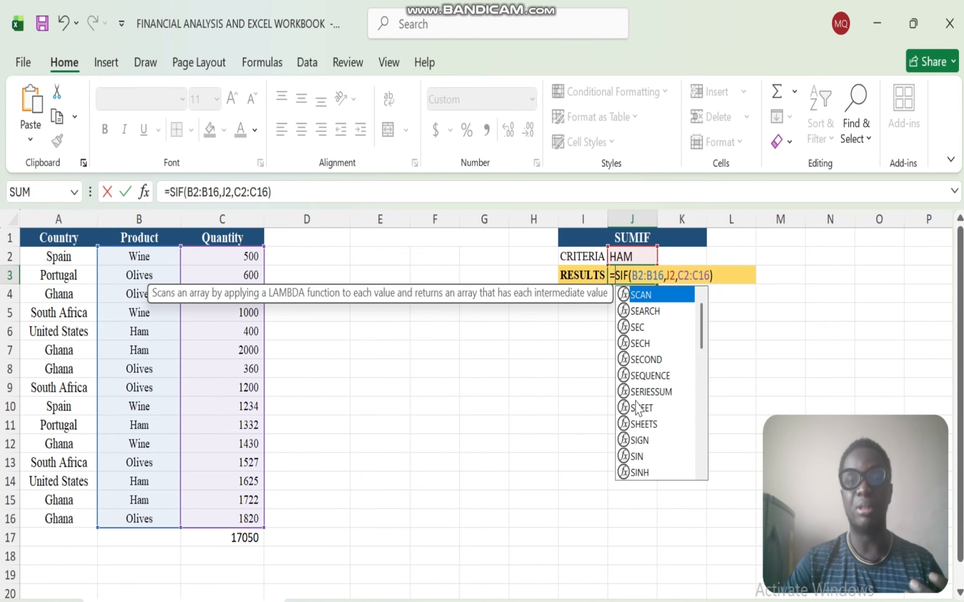
{"action": "type", "text": "AVERAG"}
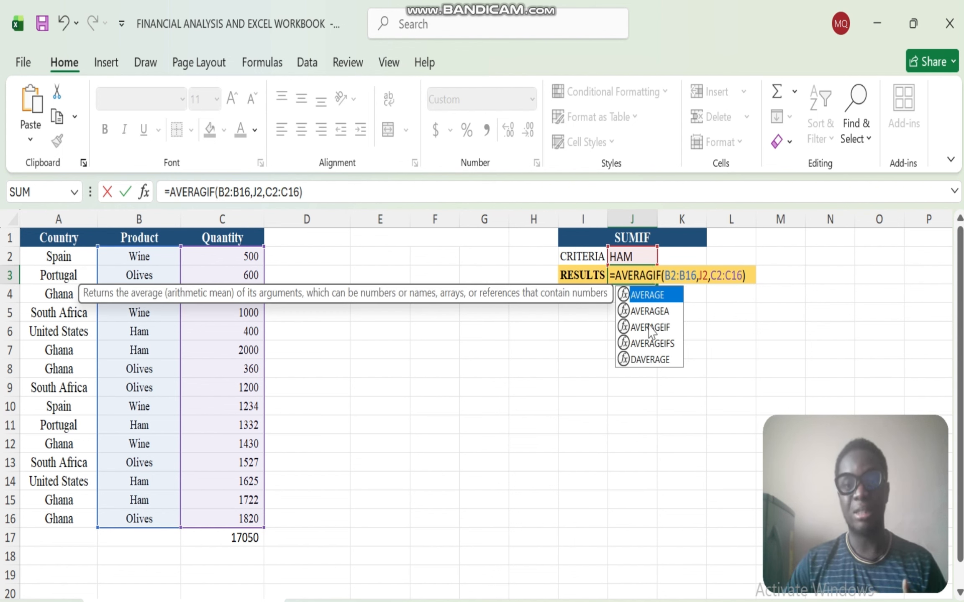
{"action": "double_click", "coordinate": [648, 328]}
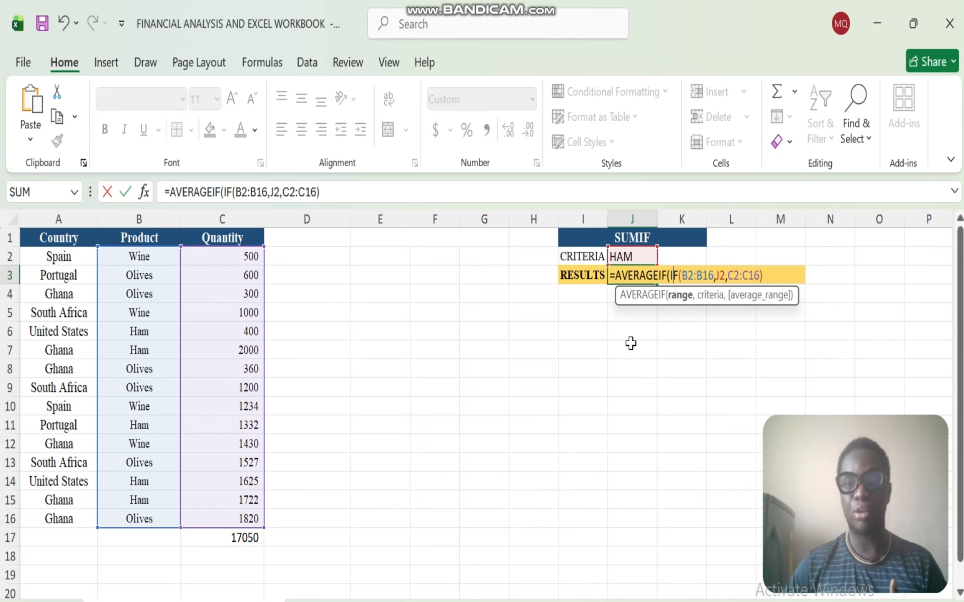
{"action": "key", "text": "BackSpace"}
{"action": "key", "text": "BackSpace"}
{"action": "key", "text": "BackSpace"}
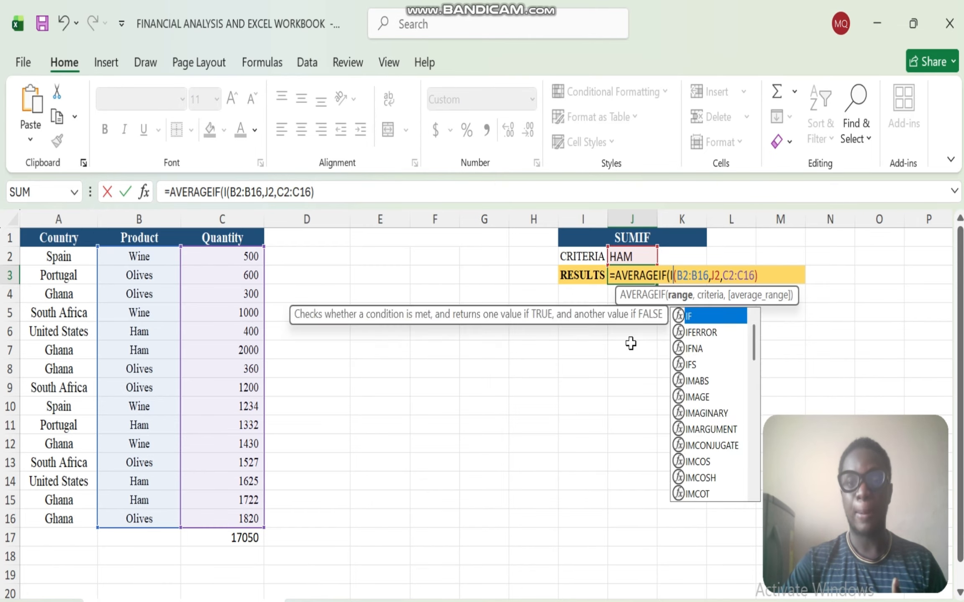
{"action": "key", "text": "Return"}
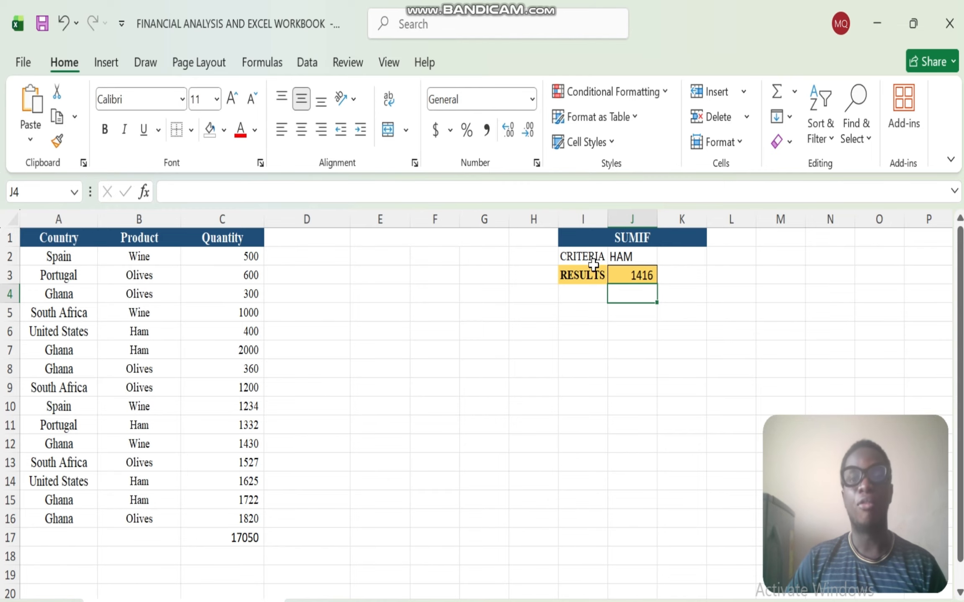
{"action": "left_click", "coordinate": [628, 258]}
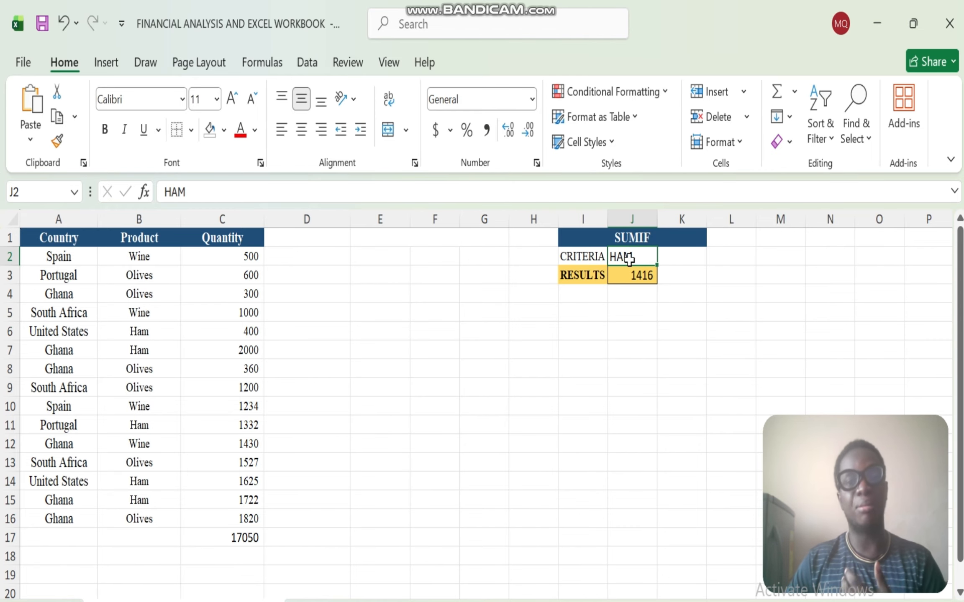
{"action": "left_click", "coordinate": [628, 279]}
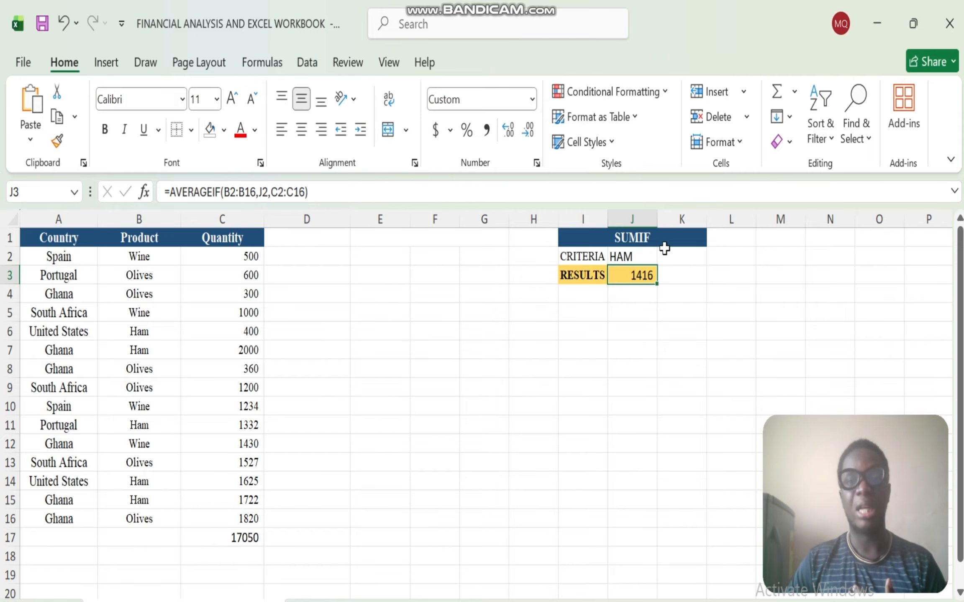
Replace the criteria entry in J2 with OLIVES to average that product's quantities.
{"action": "left_click", "coordinate": [635, 257]}
{"action": "type", "text": "O"}
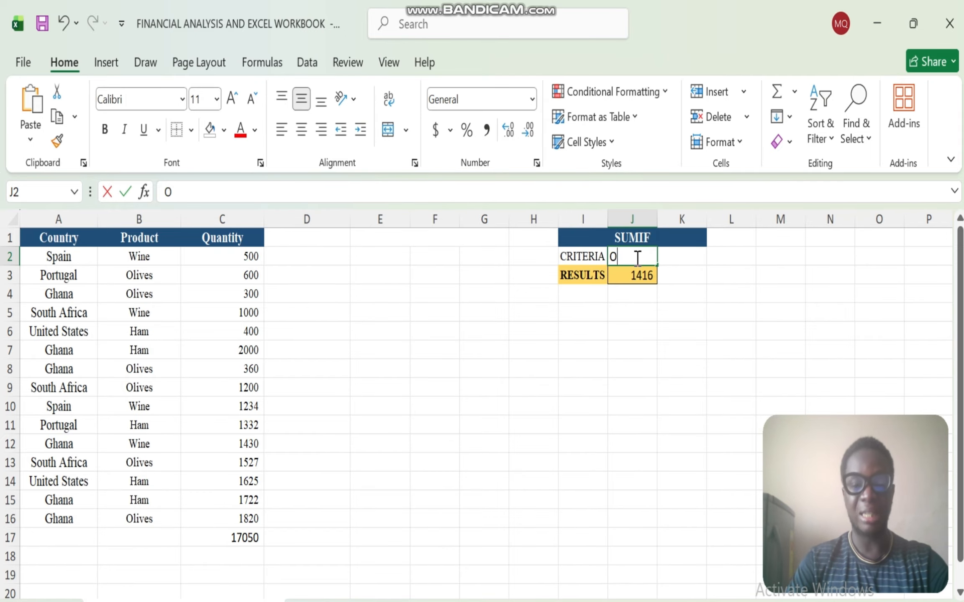
{"action": "type", "text": "LIVES"}
{"action": "key", "text": "Return"}
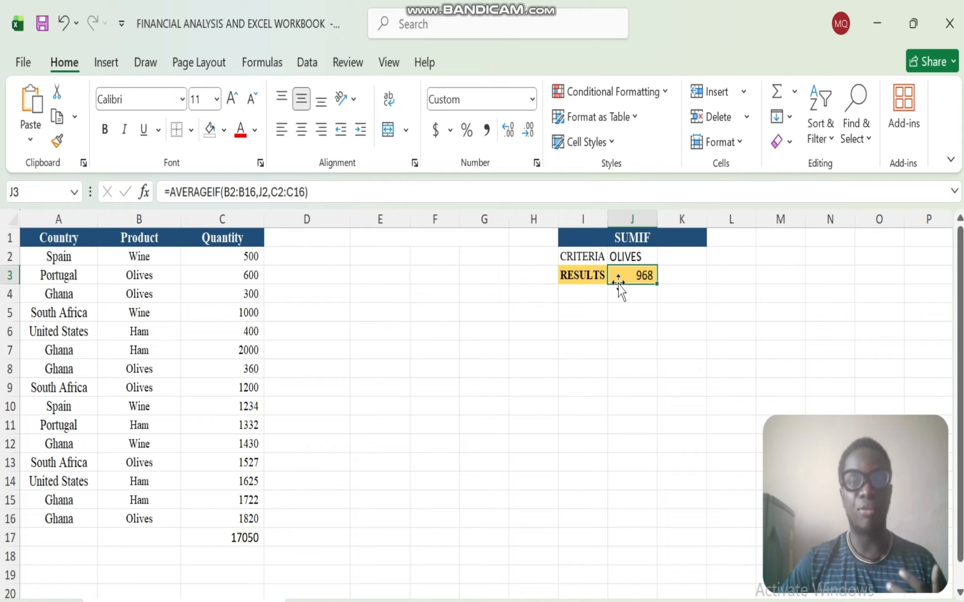
Try to swap AVERAGEIF for COUNTIF in the J3 formula while keeping all three arguments.
{"action": "left_click", "coordinate": [212, 193]}
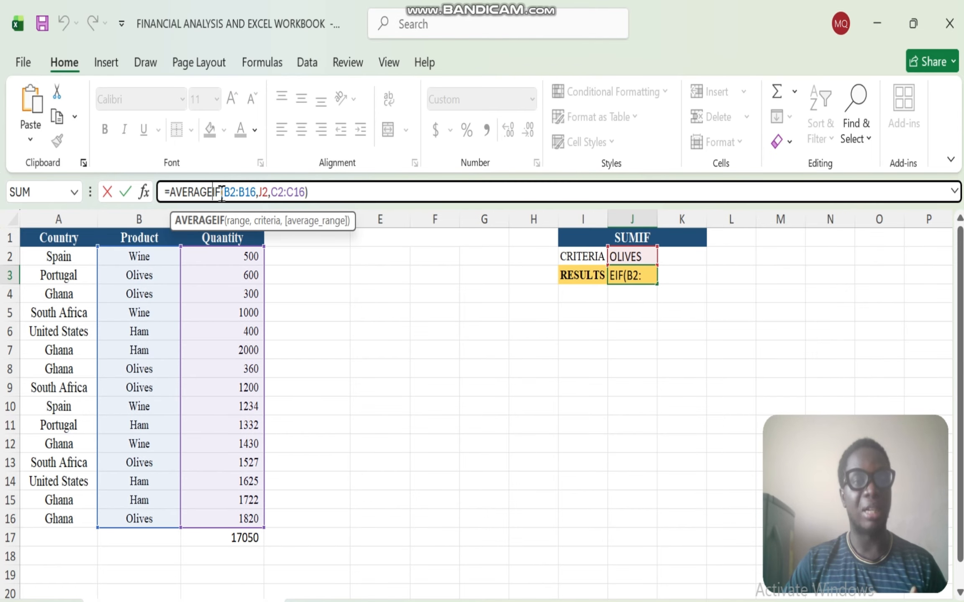
{"action": "left_click_drag", "start_coordinate": [220, 193], "coordinate": [167, 194]}
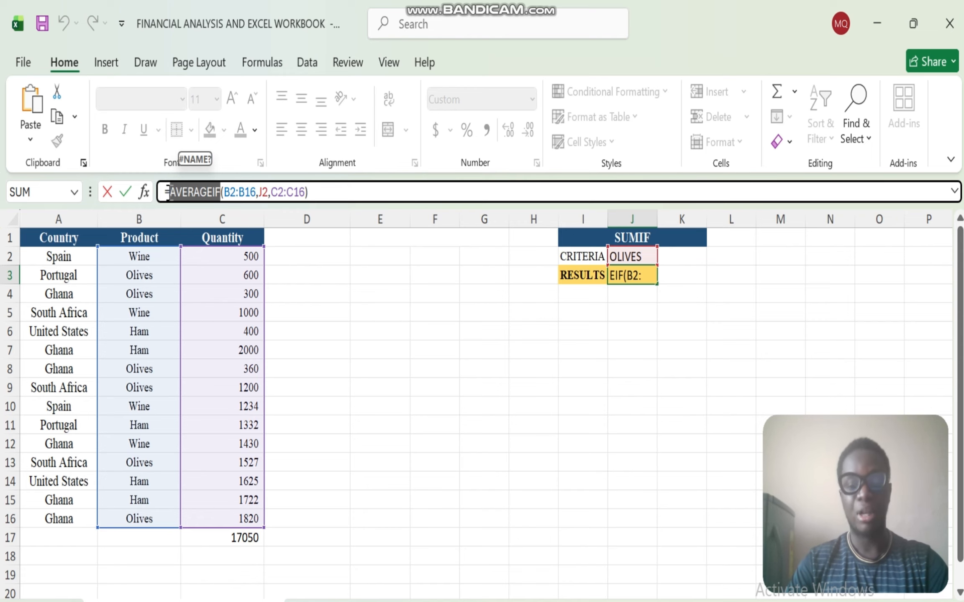
{"action": "type", "text": "COUNTIF"}
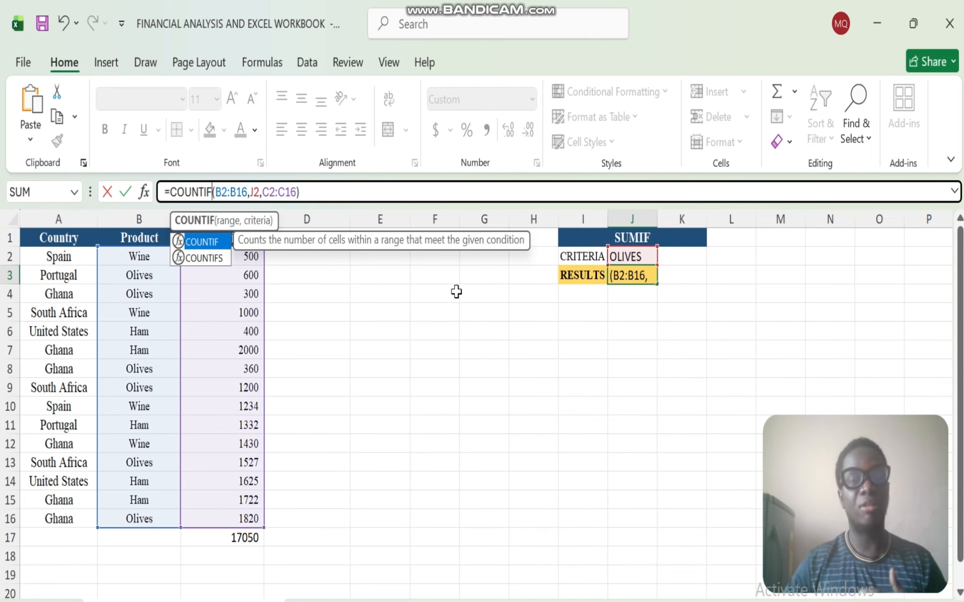
{"action": "key", "text": "Return"}
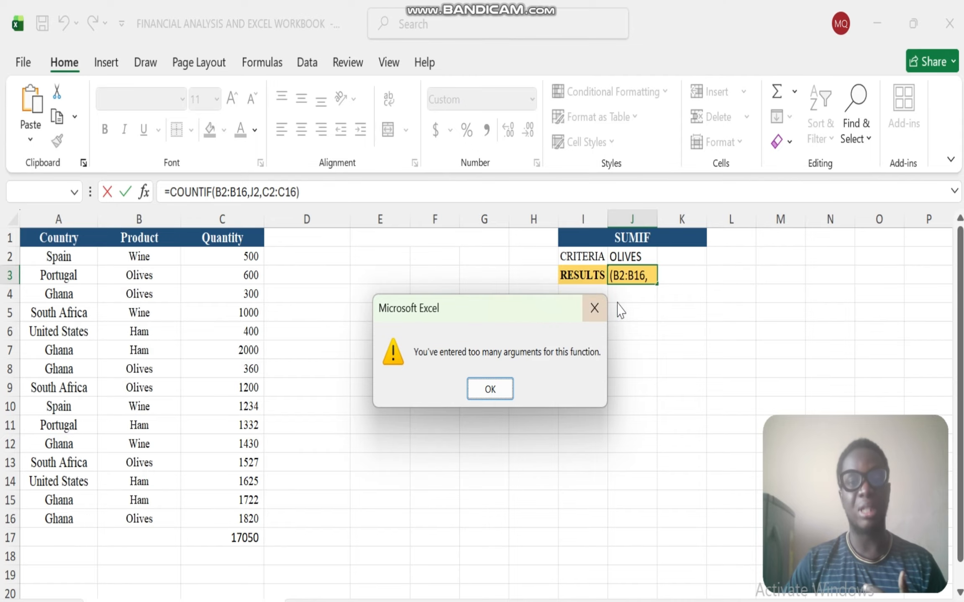
{"action": "left_click", "coordinate": [597, 310]}
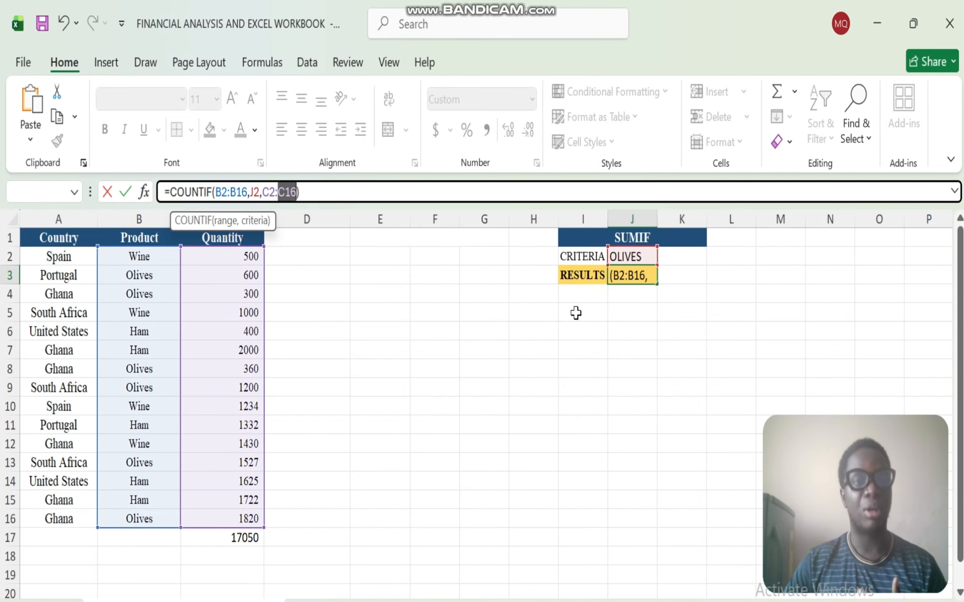
Clear the formula in J3, enter =COUNTIF(B2:B16,J2) to count the Olives rows, and check the result.
{"action": "left_click_drag", "start_coordinate": [307, 192], "coordinate": [161, 192]}
{"action": "key", "text": "BackSpace"}
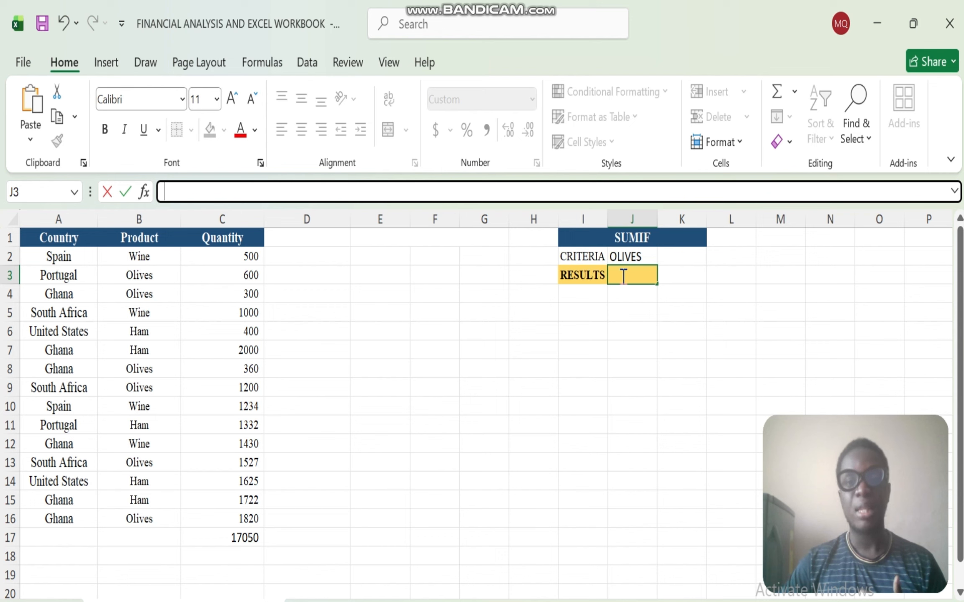
{"action": "left_click", "coordinate": [620, 276]}
{"action": "type", "text": "="}
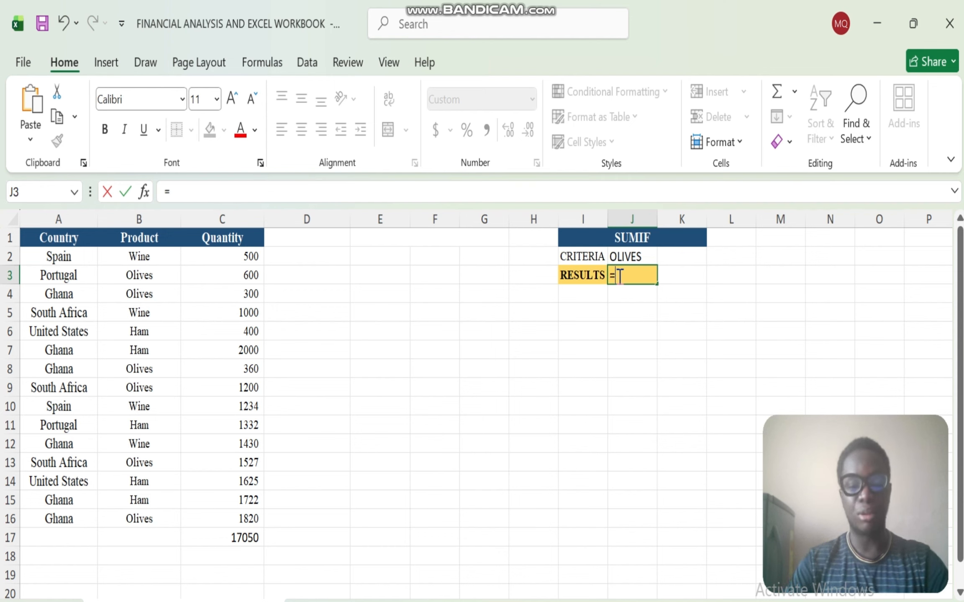
{"action": "type", "text": "COUNTIF"}
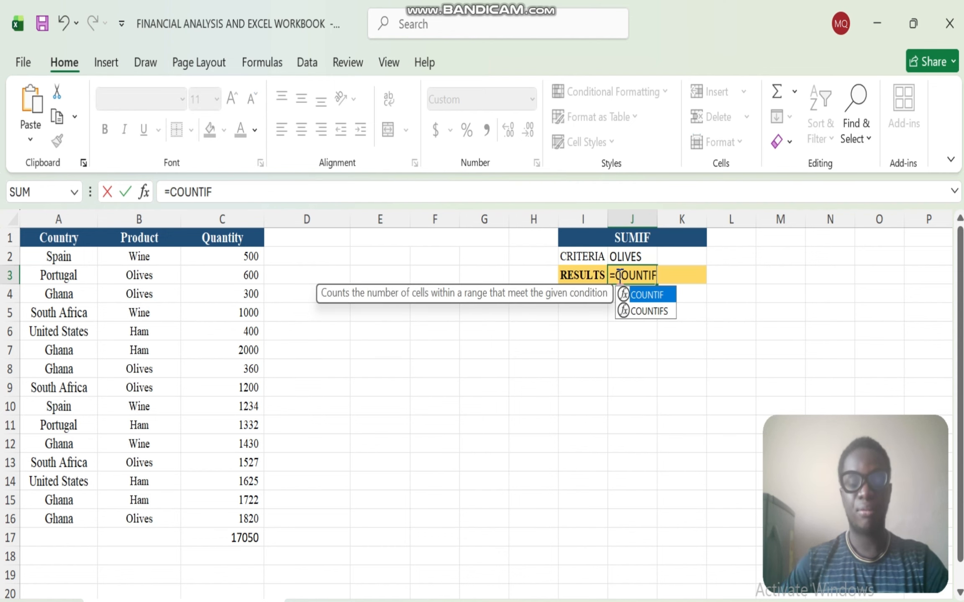
{"action": "double_click", "coordinate": [655, 296]}
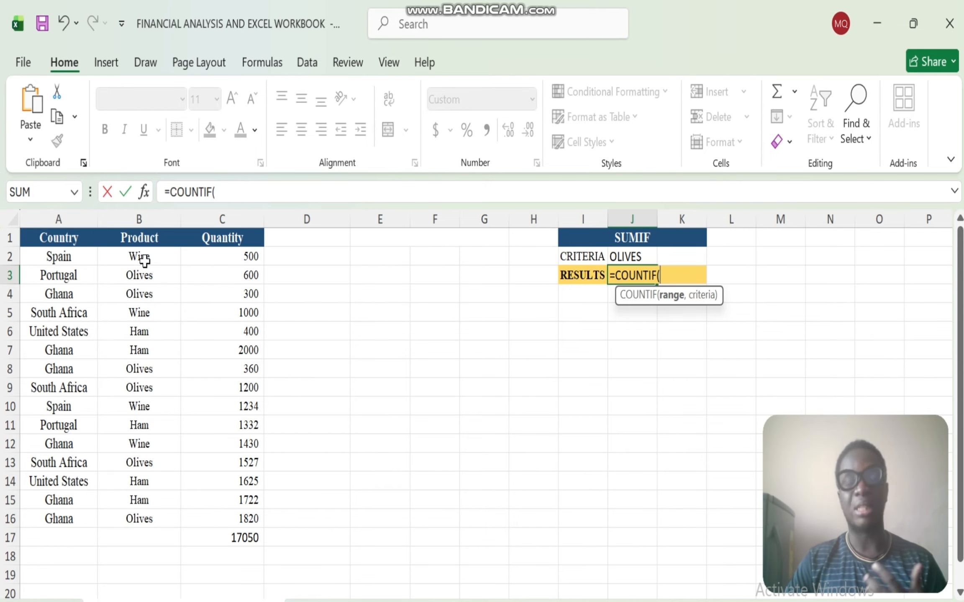
{"action": "left_click_drag", "start_coordinate": [144, 260], "coordinate": [159, 519]}
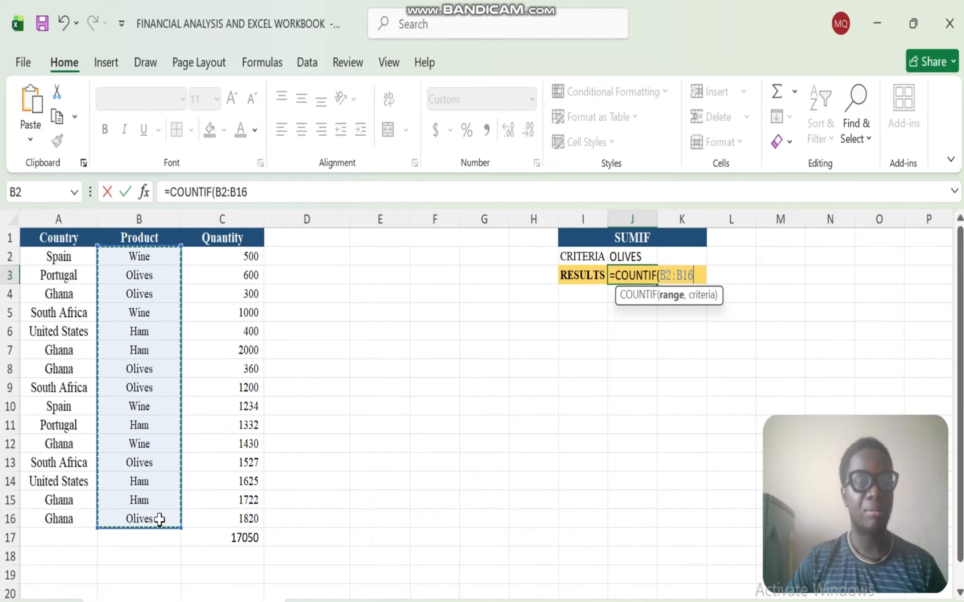
{"action": "type", "text": ","}
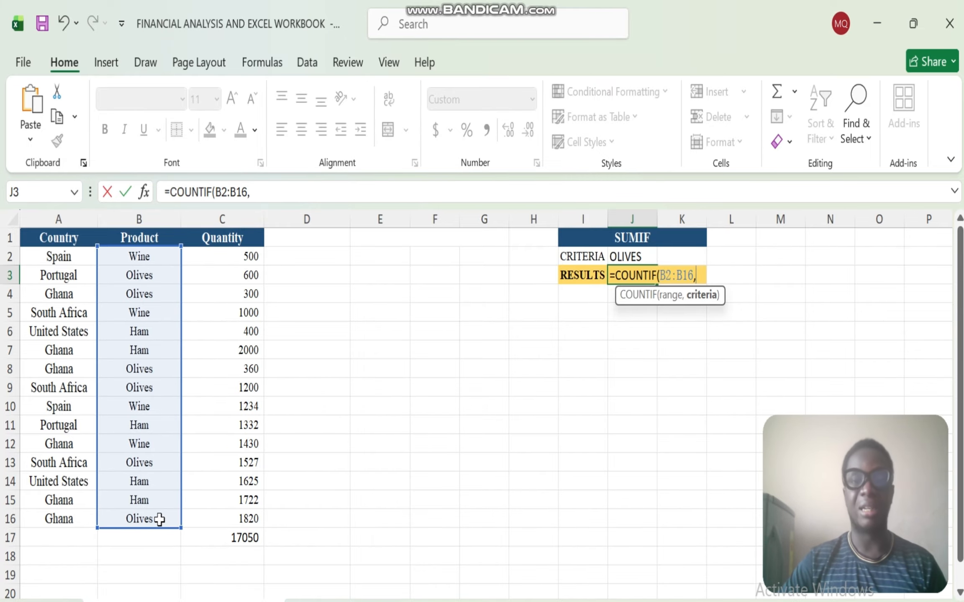
{"action": "left_click", "coordinate": [631, 258]}
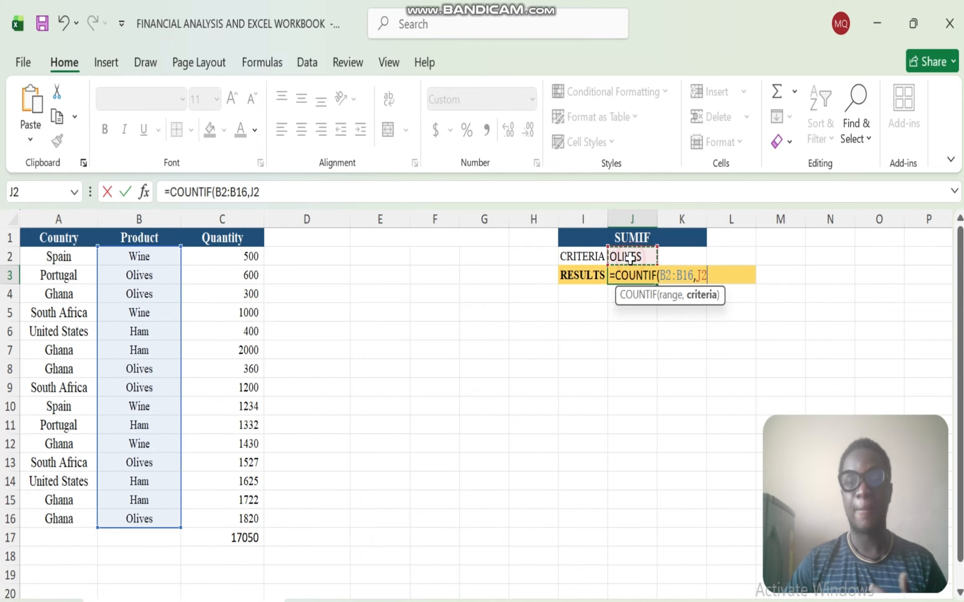
{"action": "type", "text": ")"}
{"action": "key", "text": "Return"}
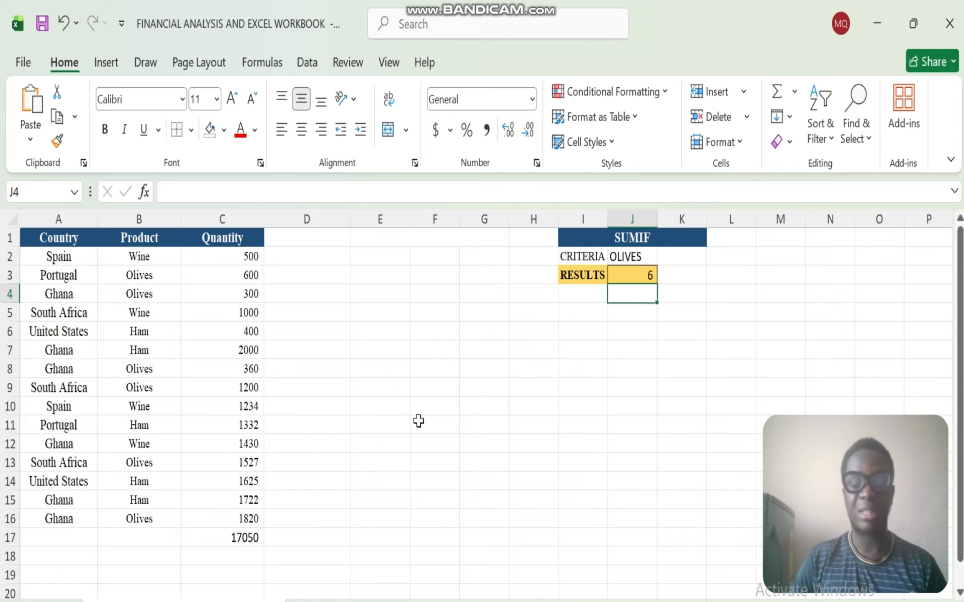
{"action": "left_click", "coordinate": [632, 277]}
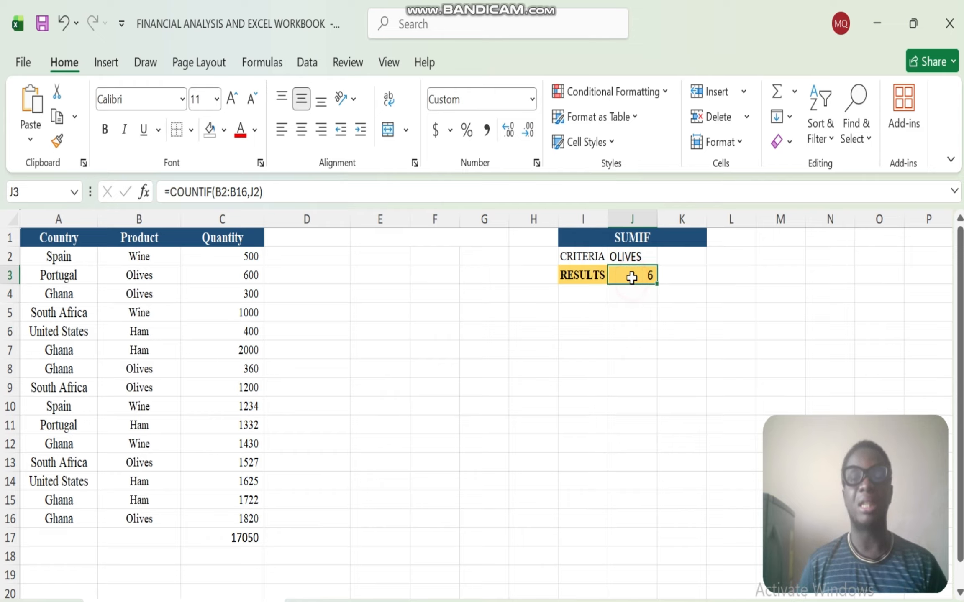